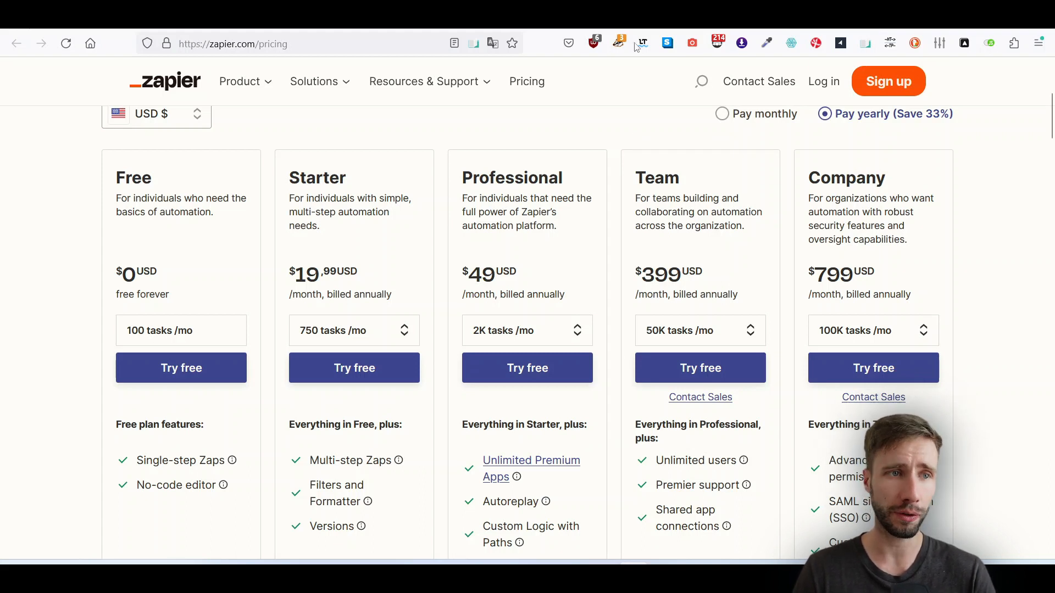
Switch to the n8n website and review its pricing page
left_click(632, 17)
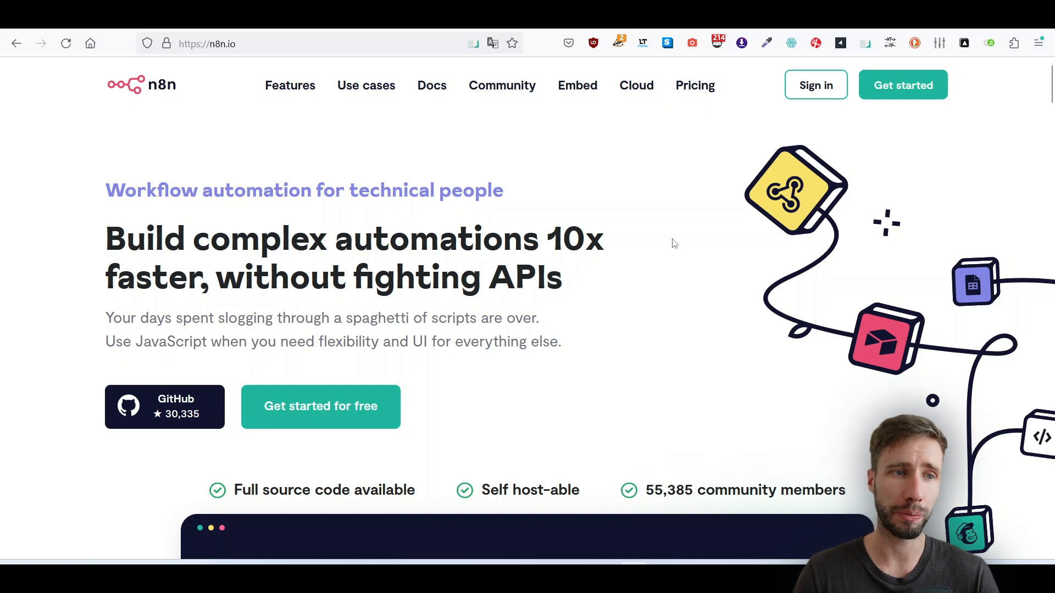
left_click(687, 86)
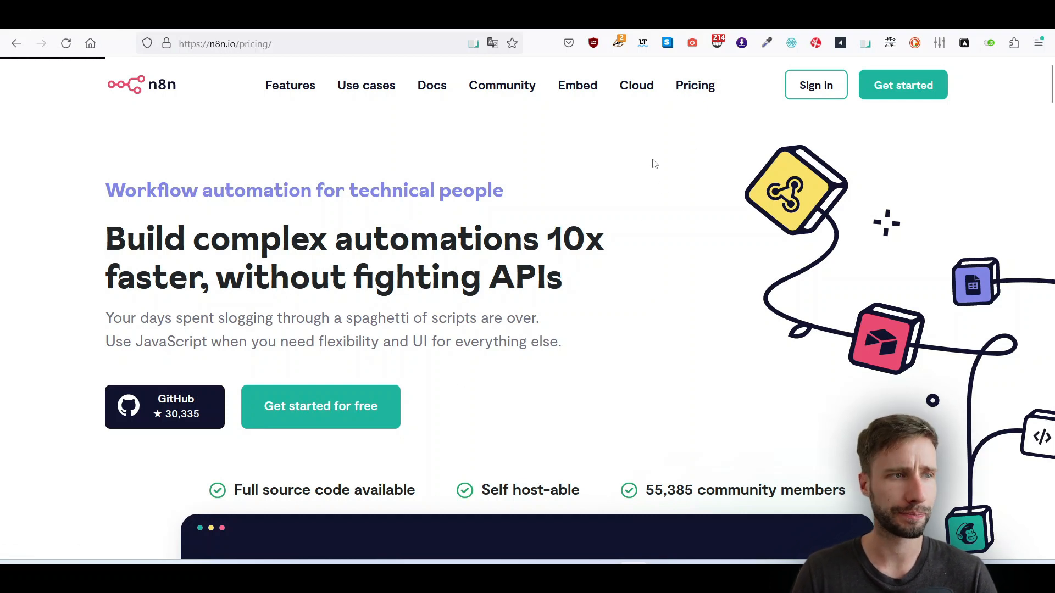
scroll(131, 201, "down", 3)
scroll(130, 196, "up", 2)
left_click_drag(202, 332, 254, 332)
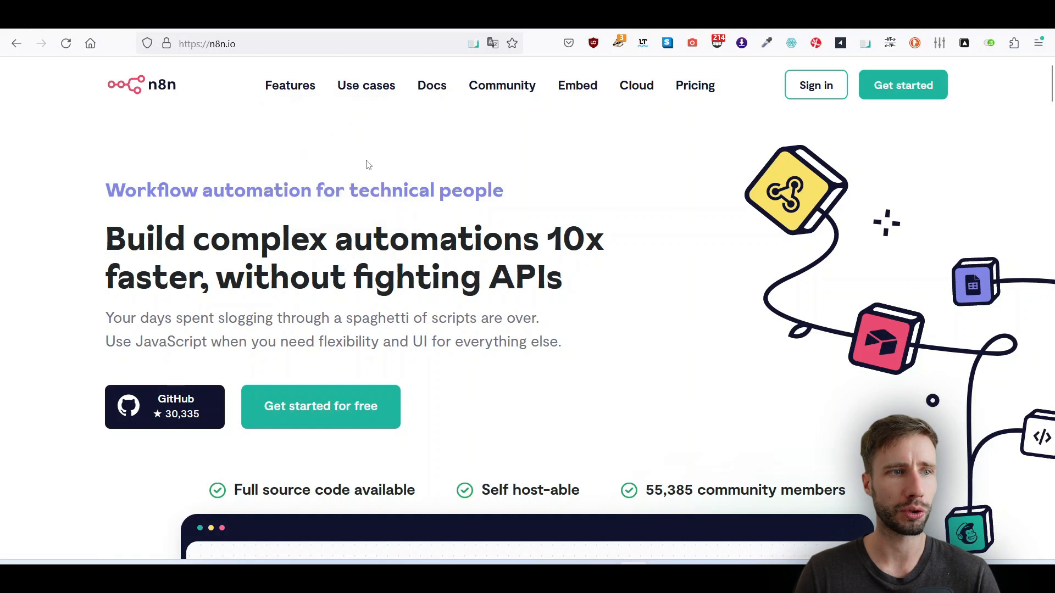
Open the Self-host n8n documentation and highlight npm among the installation methods
mouse_move(433, 97)
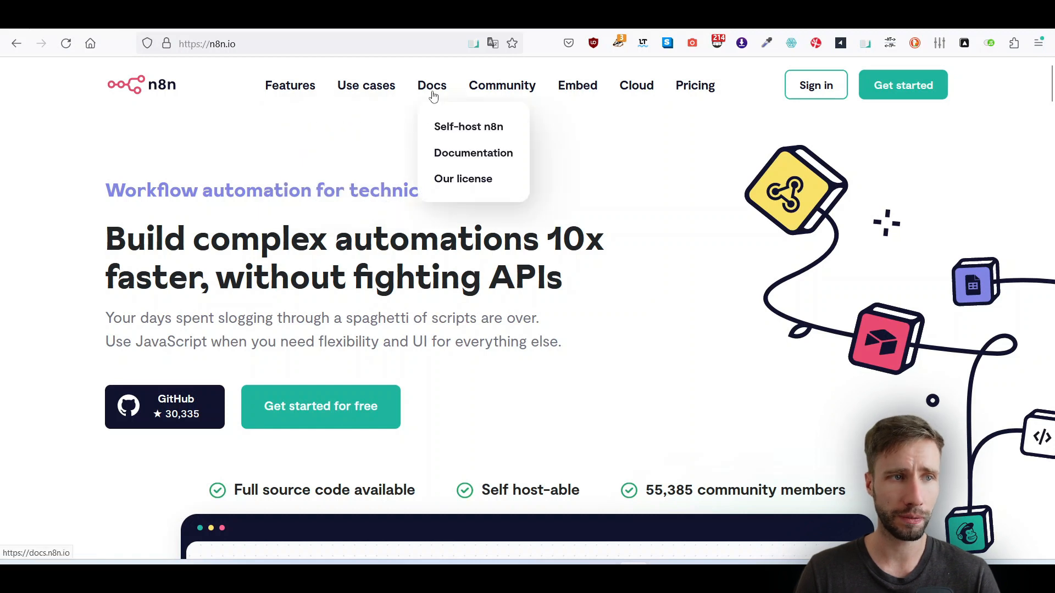
left_click(474, 135)
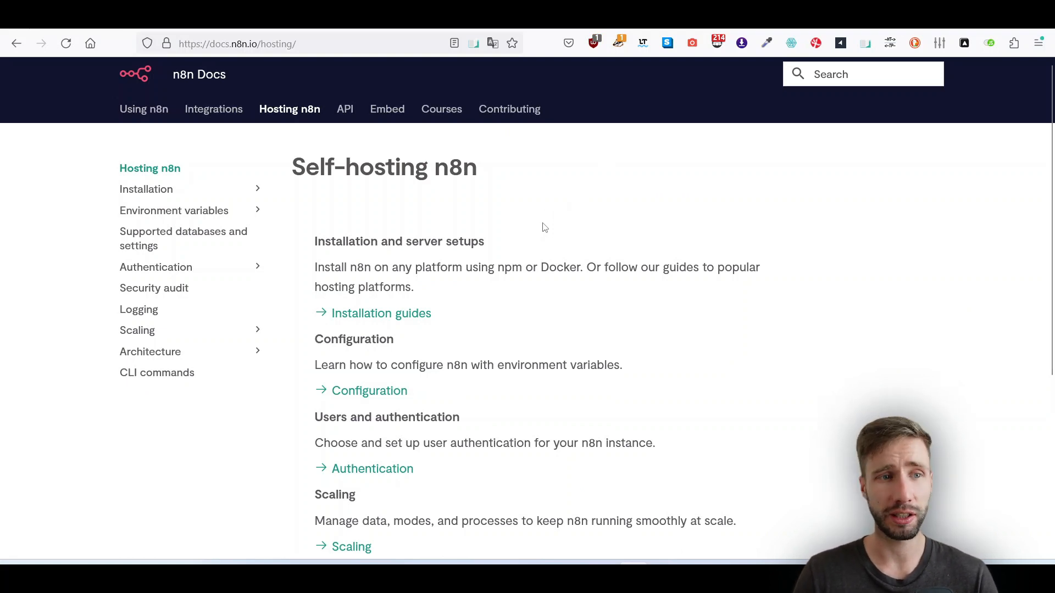
double_click(505, 270)
left_click(506, 273)
left_click_drag(498, 269, 512, 269)
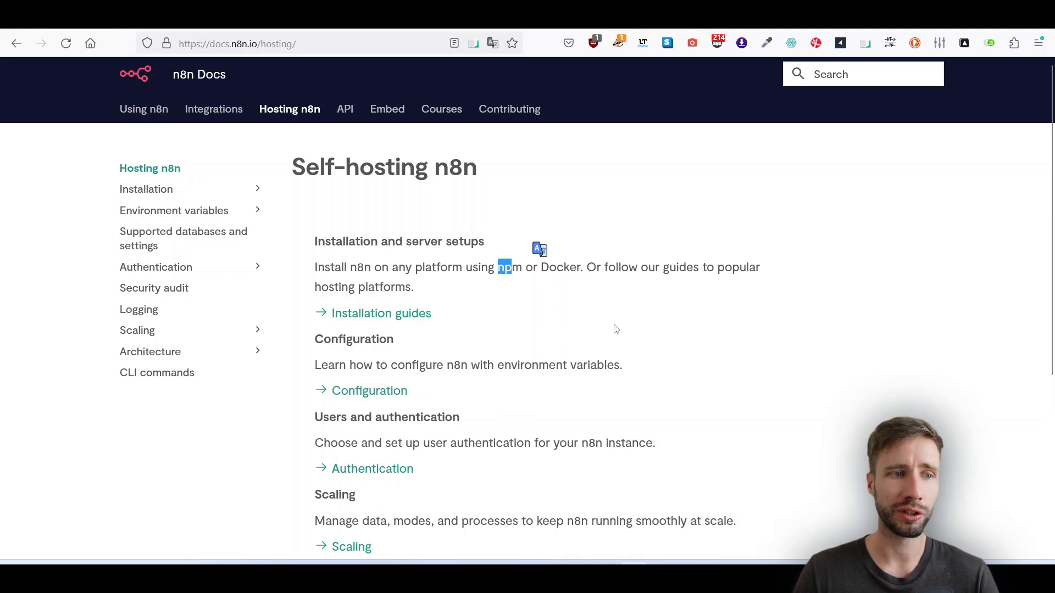
left_click(504, 270)
left_click_drag(499, 269, 523, 269)
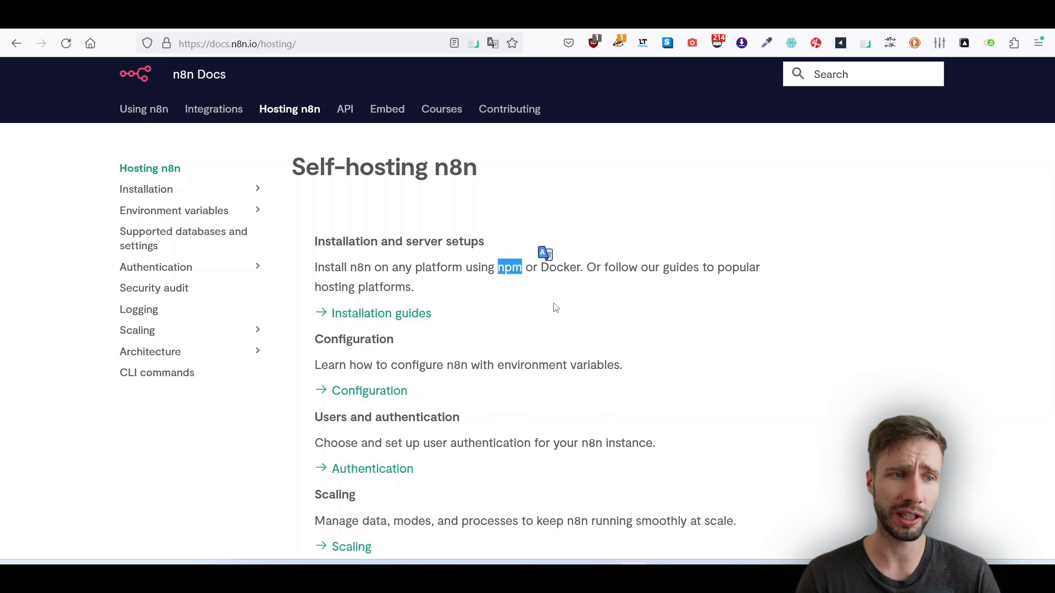
Open the npm installation guide and copy the global install command npm install n8n -g
left_click(380, 317)
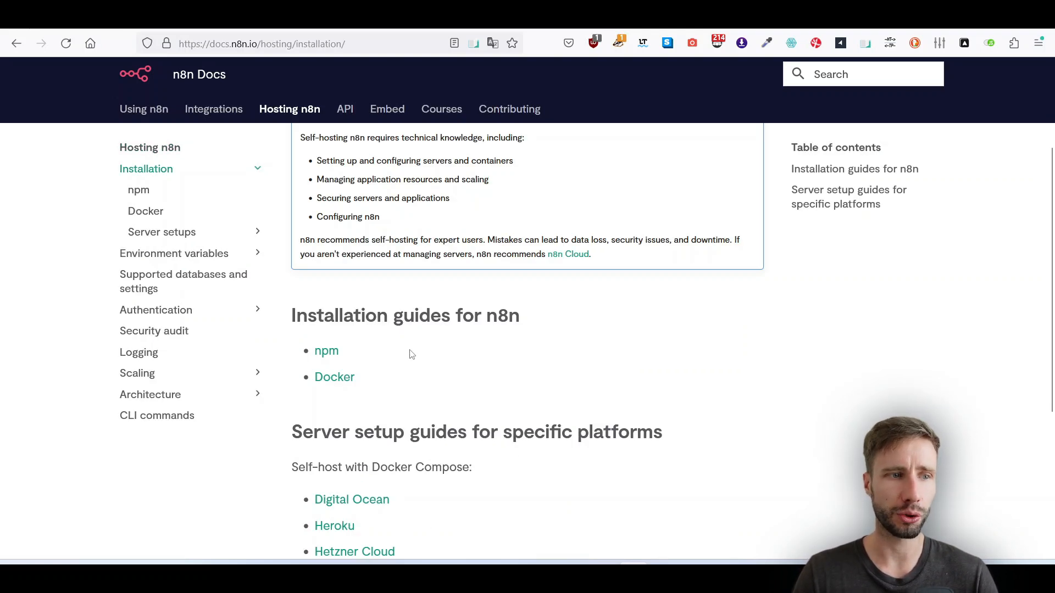
left_click(328, 352)
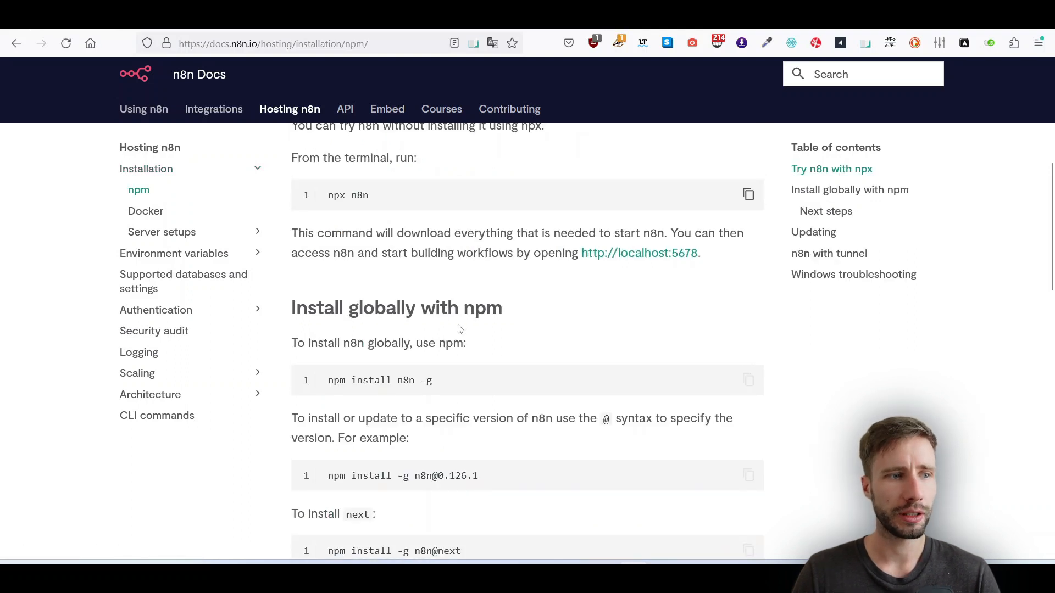
left_click_drag(435, 375, 328, 375)
key("ctrl+c")
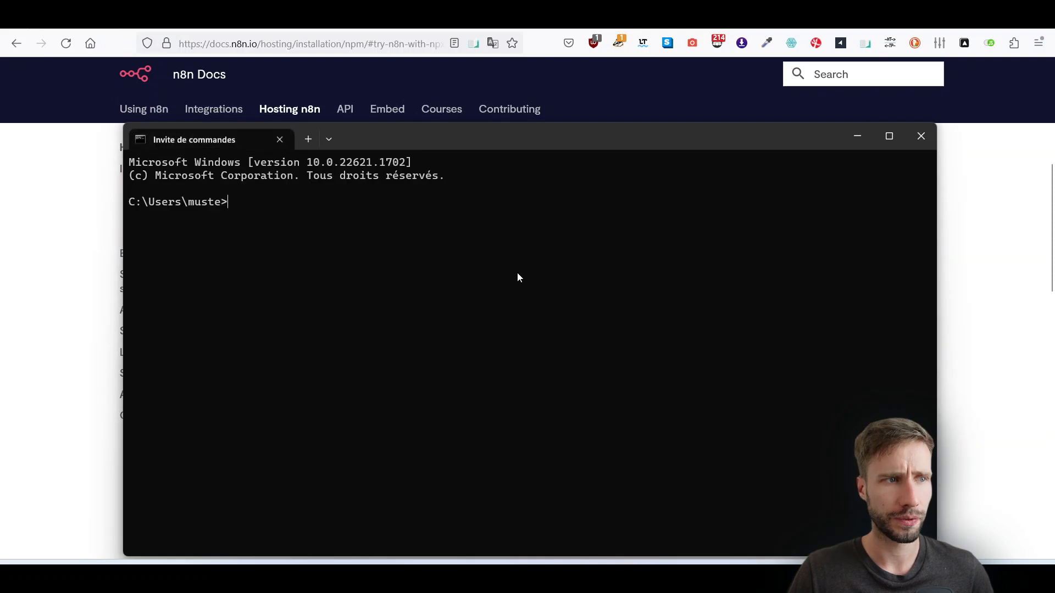
left_click_drag(412, 139, 428, 125)
key("ctrl+v")
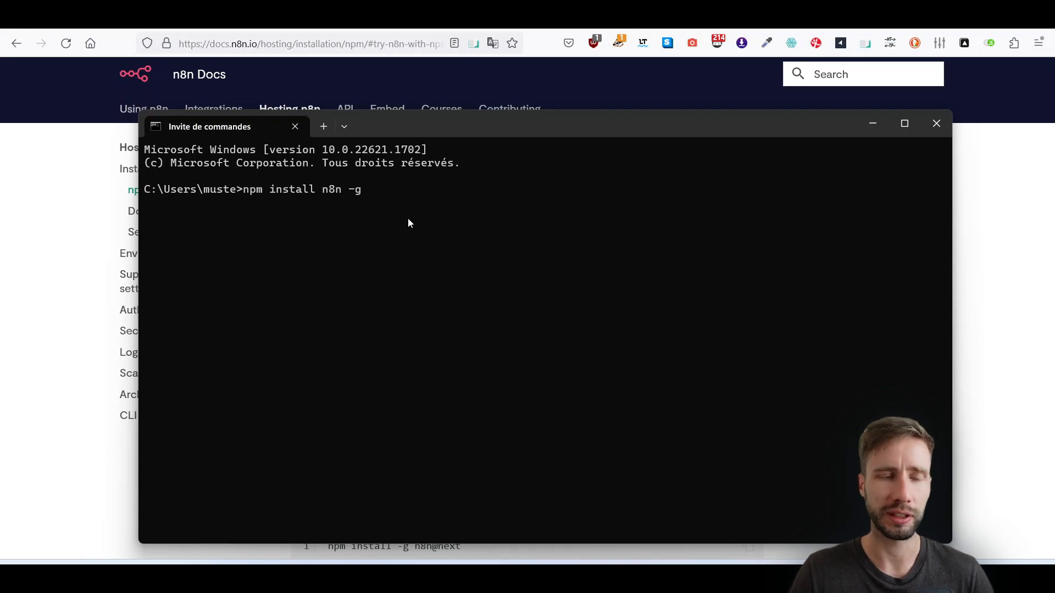
key("BackSpace")
key("BackSpace")
key("BackSpace")
key("BackSpace")
key("BackSpace")
key("BackSpace")
key("BackSpace")
key("BackSpace")
key("BackSpace")
key("BackSpace")
key("BackSpace")
key("BackSpace")
key("BackSpace")
key("BackSpace")
key("BackSpace")
key("BackSpace")
key("BackSpace")
key("BackSpace")
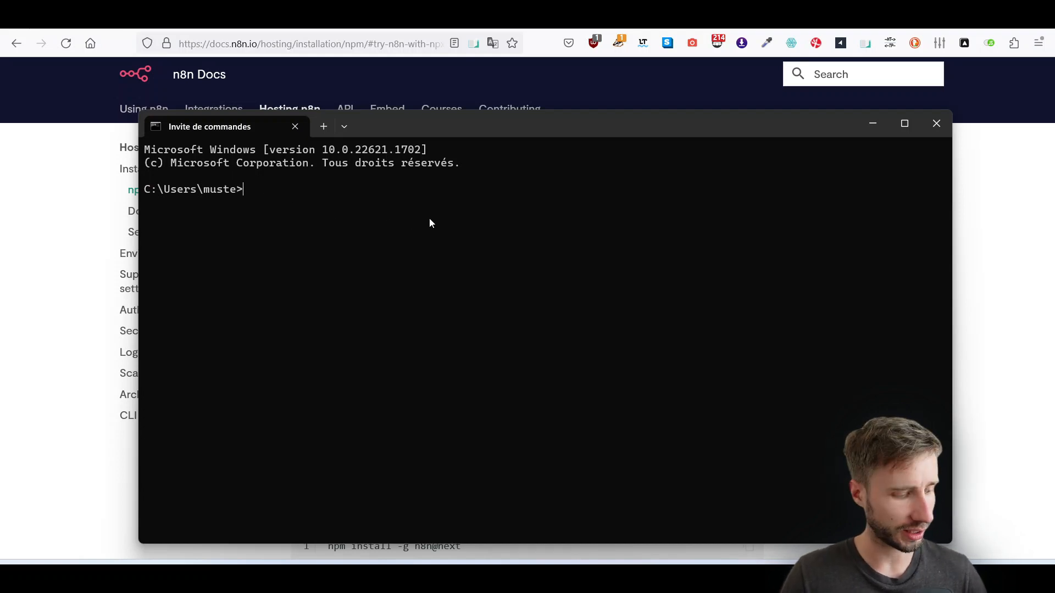
Start n8n by running the n8n command in the command prompt, and look over the terminal output
type("n8n")
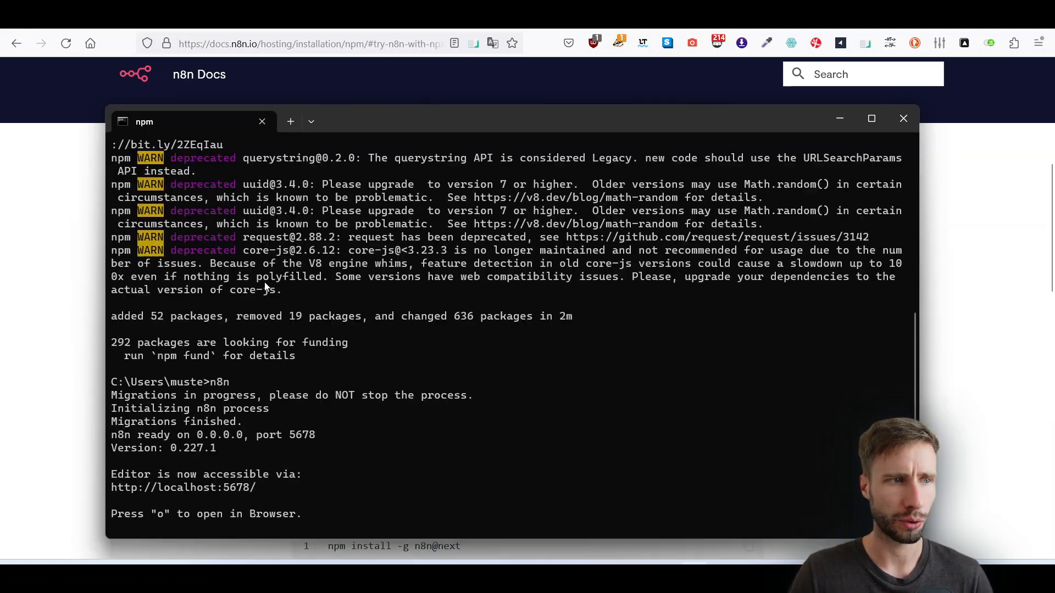
scroll(265, 282, "up", 1)
scroll(265, 282, "down", 1)
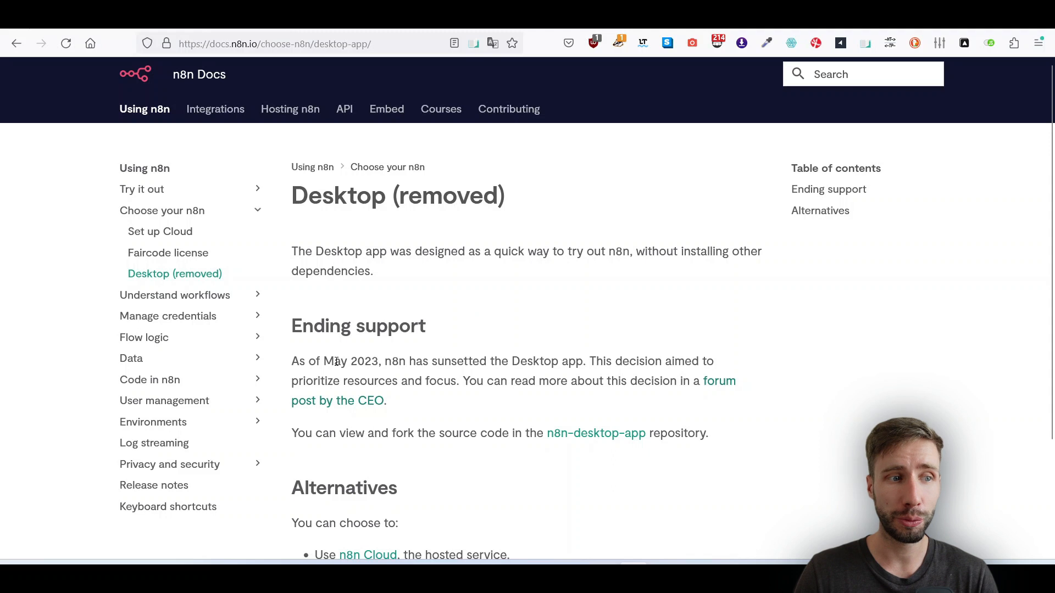
Read the Desktop (removed) documentation page, covering the Ending support date and the Alternatives section
left_click_drag(325, 361, 365, 361)
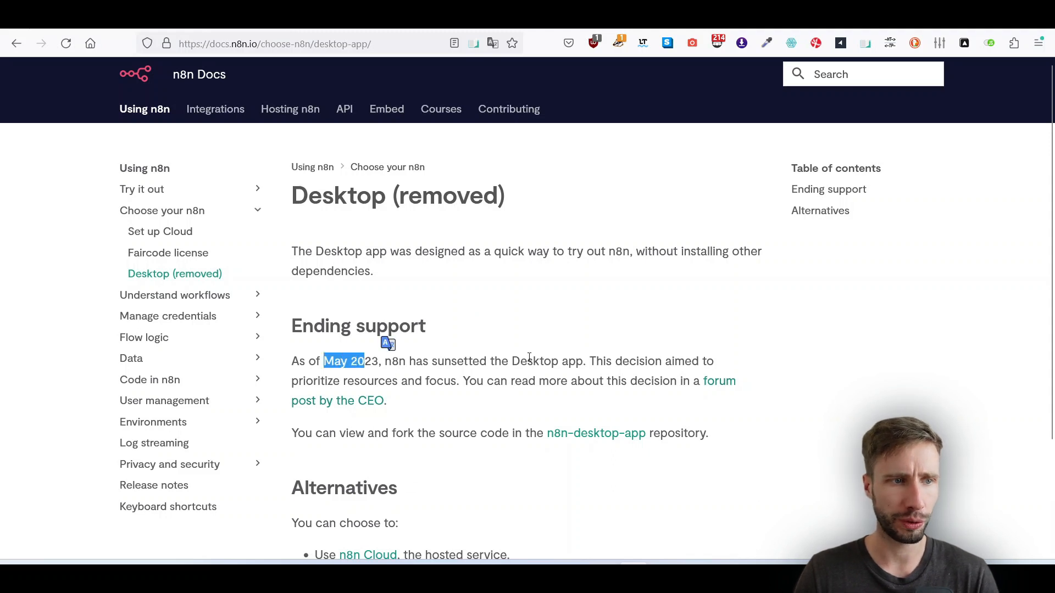
scroll(539, 373, "down", 3)
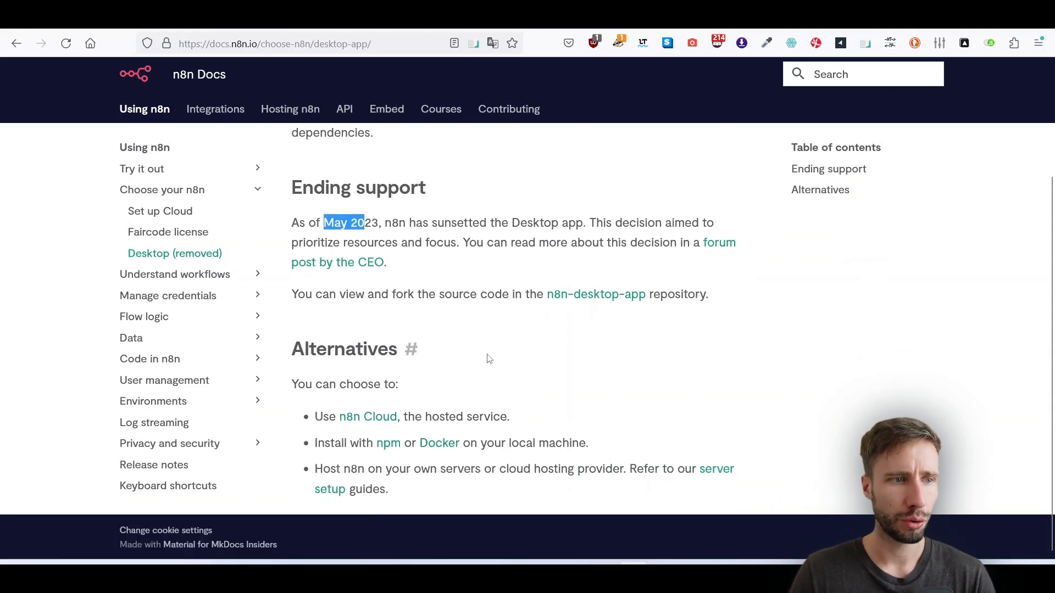
scroll(535, 328, "up", 3)
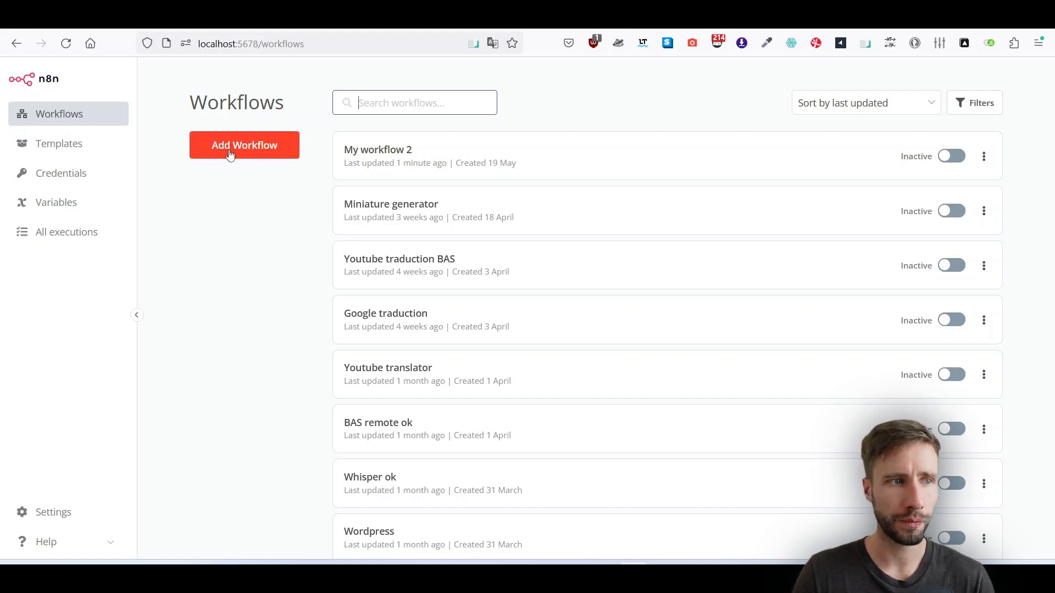
Browse the workflow templates library in the local n8n editor to examine the available ready-made automations
left_click(82, 154)
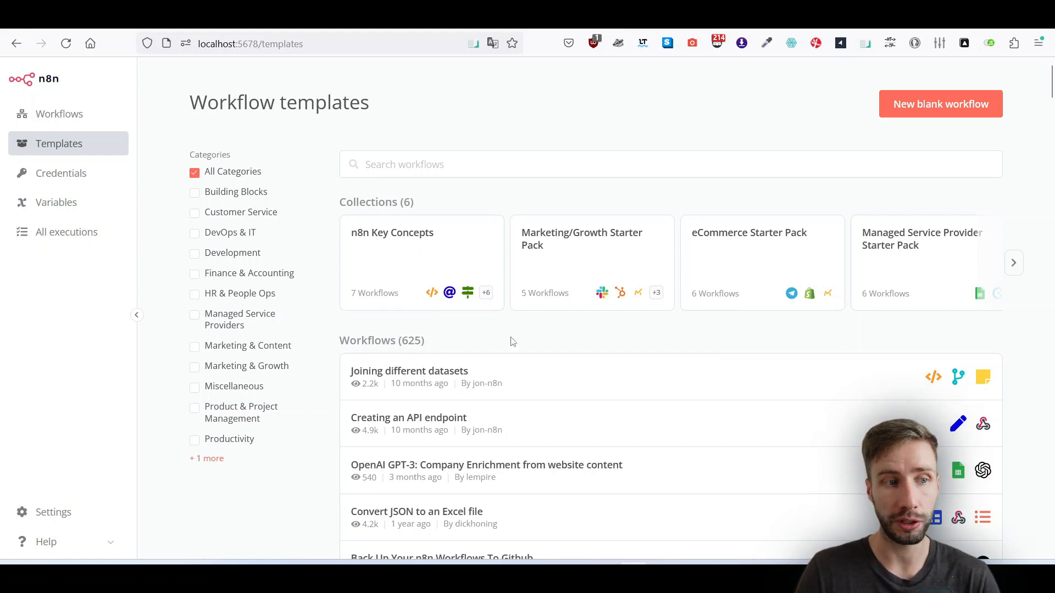
scroll(516, 339, "down", 3)
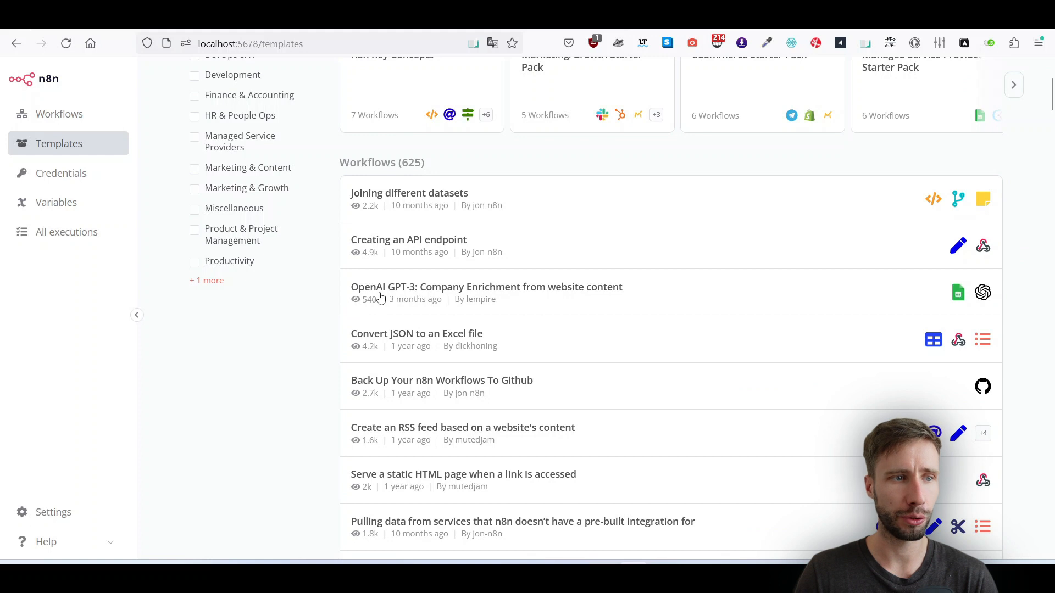
scroll(584, 377, "down", 6)
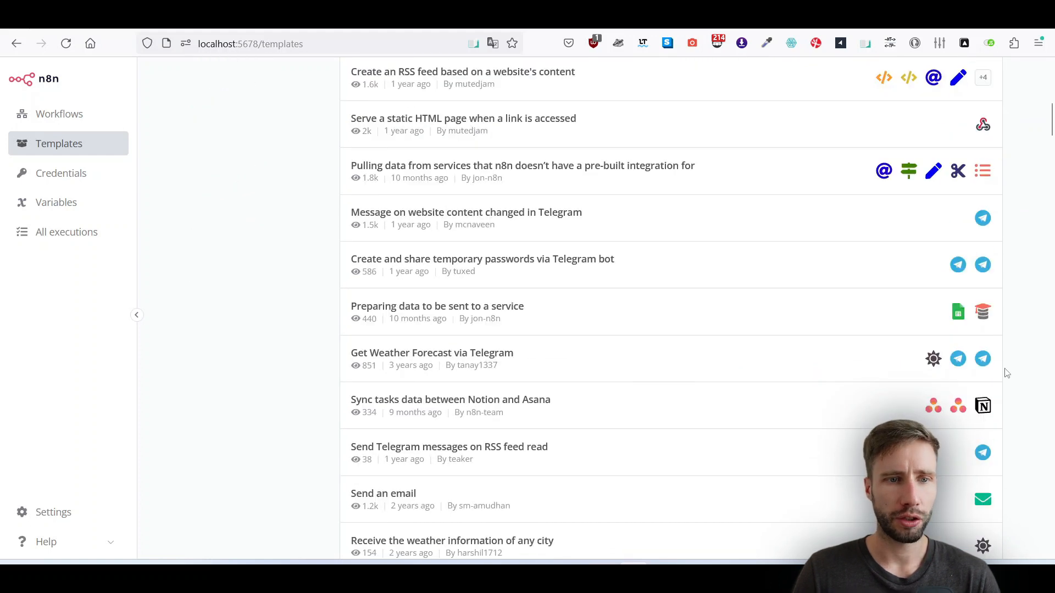
scroll(802, 389, "down", 12)
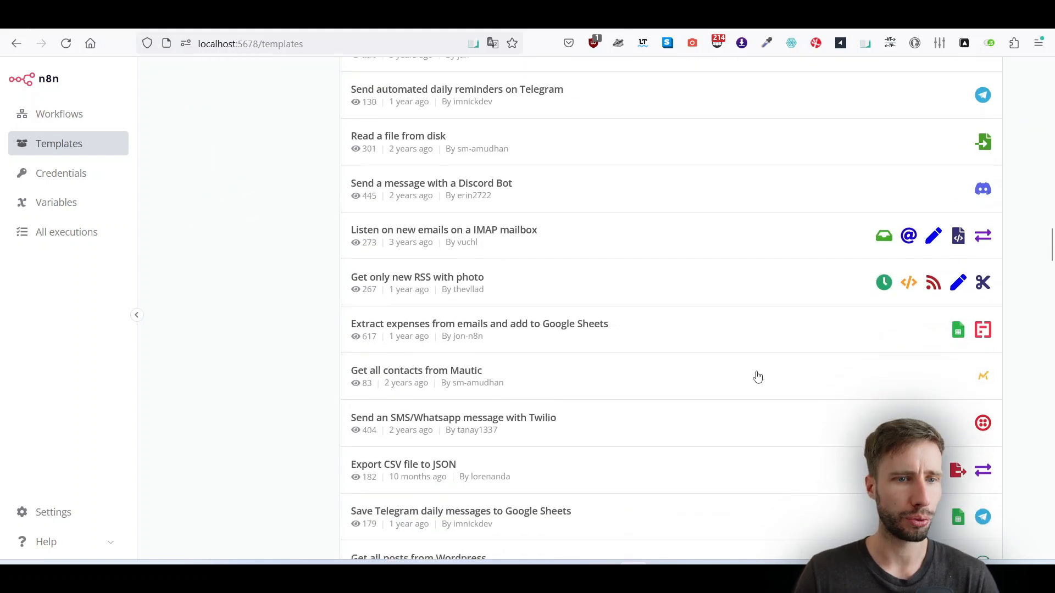
scroll(759, 375, "down", 8)
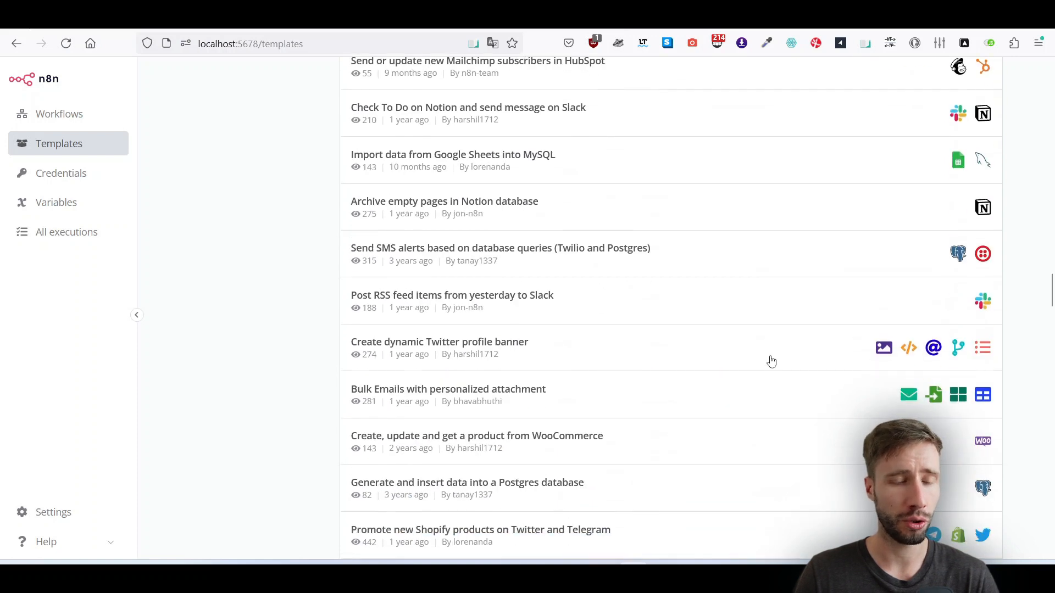
scroll(773, 355, "down", 6)
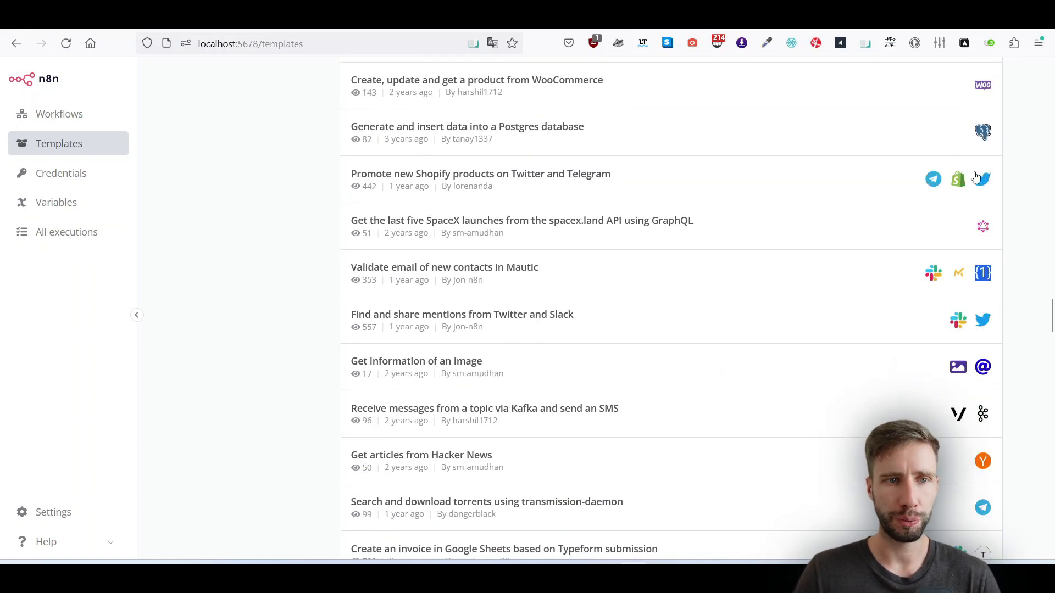
scroll(737, 373, "down", 2)
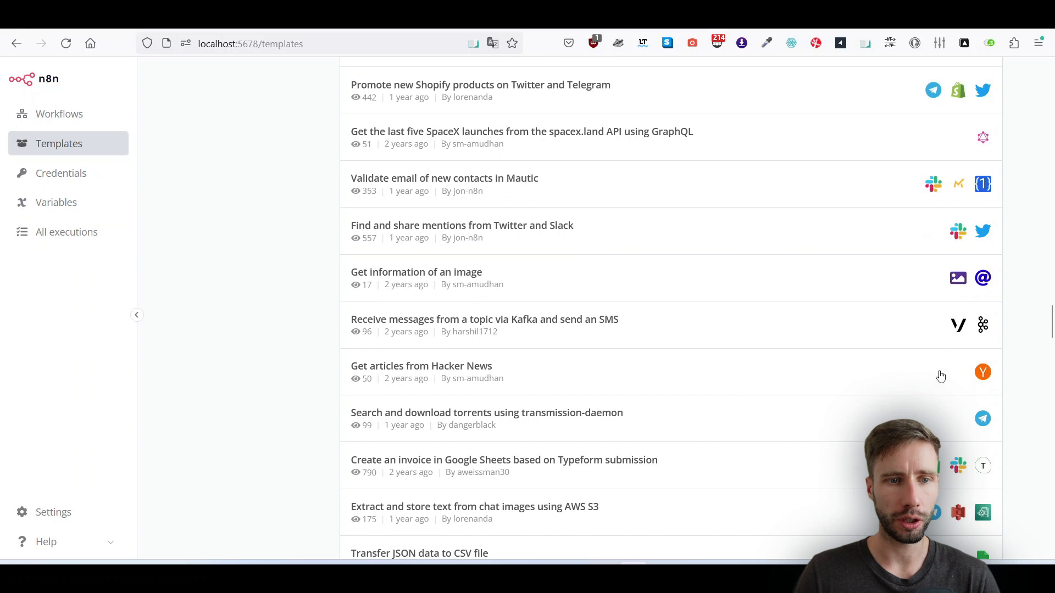
left_click_drag(1049, 324, 1046, 404)
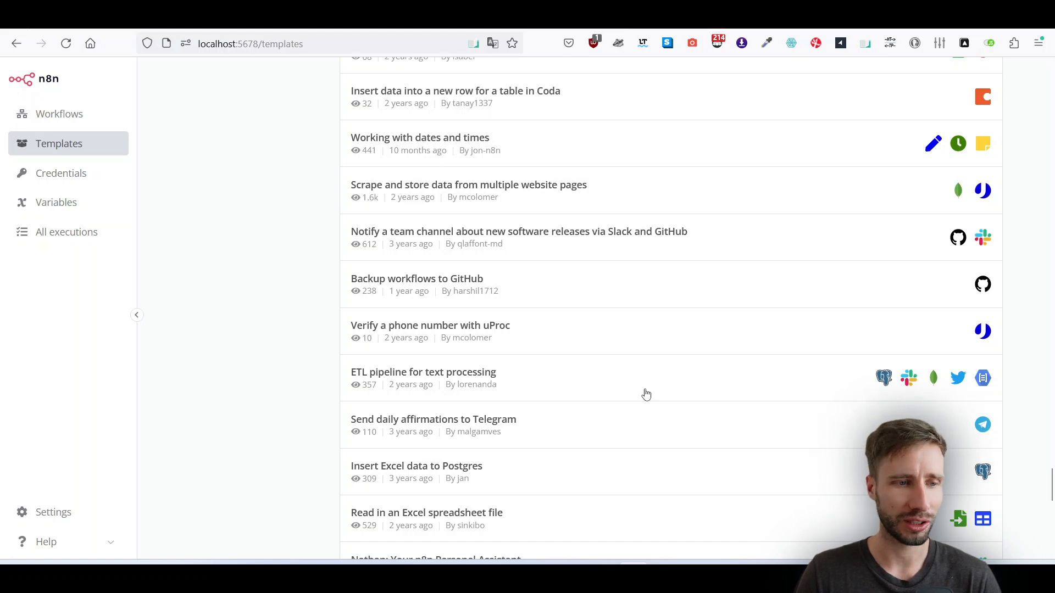
scroll(636, 393, "down", 3)
scroll(670, 379, "down", 8)
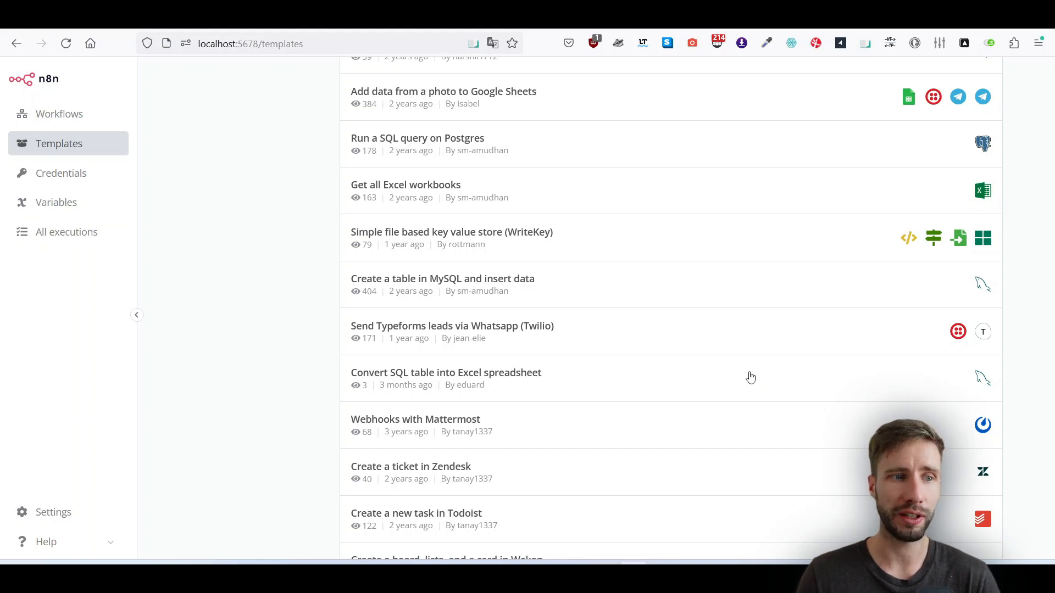
left_click_drag(1052, 503, 1053, 510)
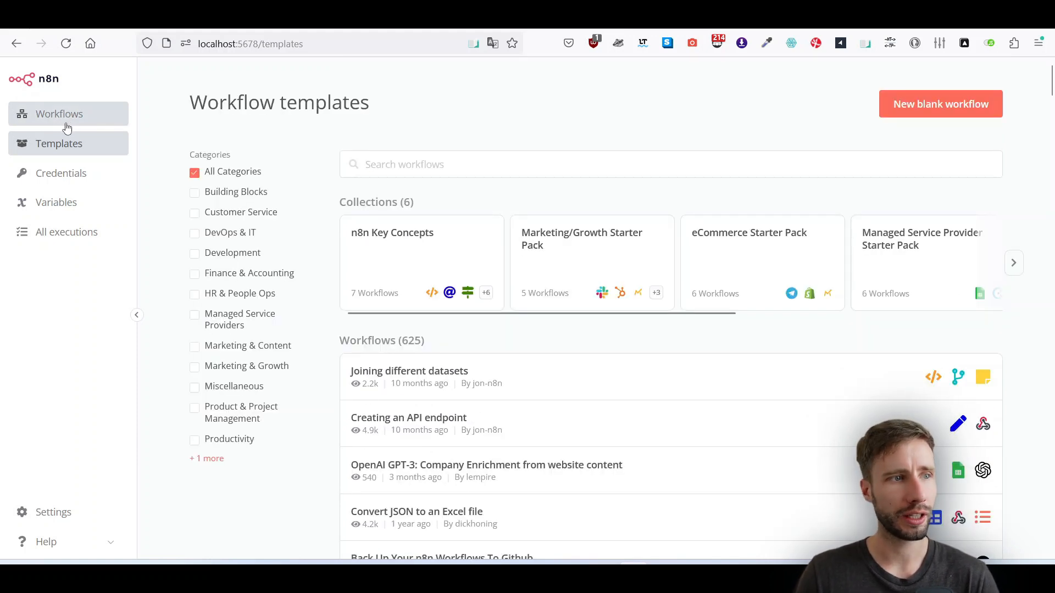
Return to the workflows overview and add a new blank workflow
left_click(69, 123)
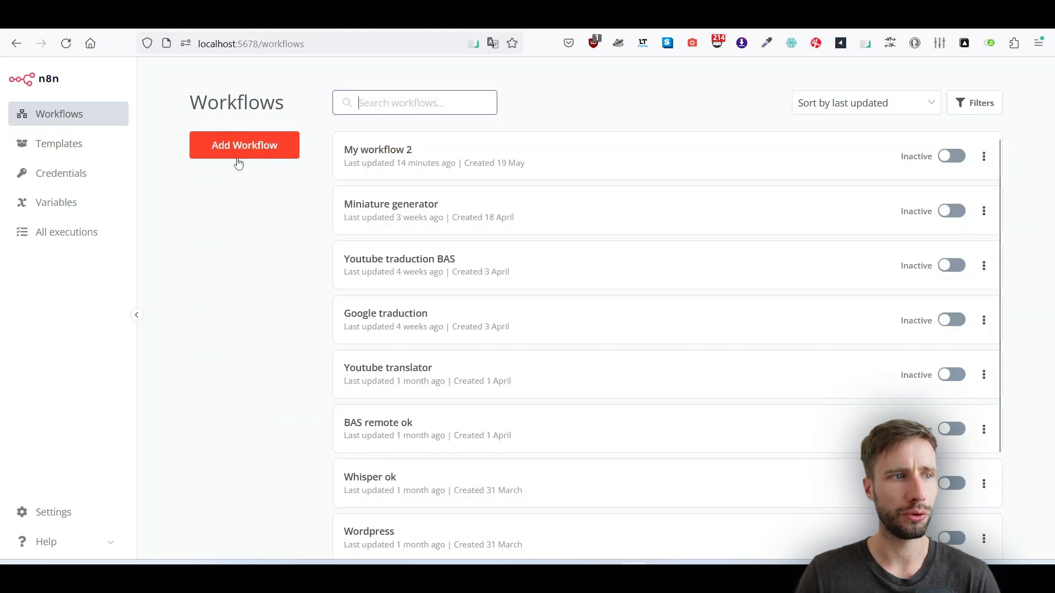
left_click(244, 152)
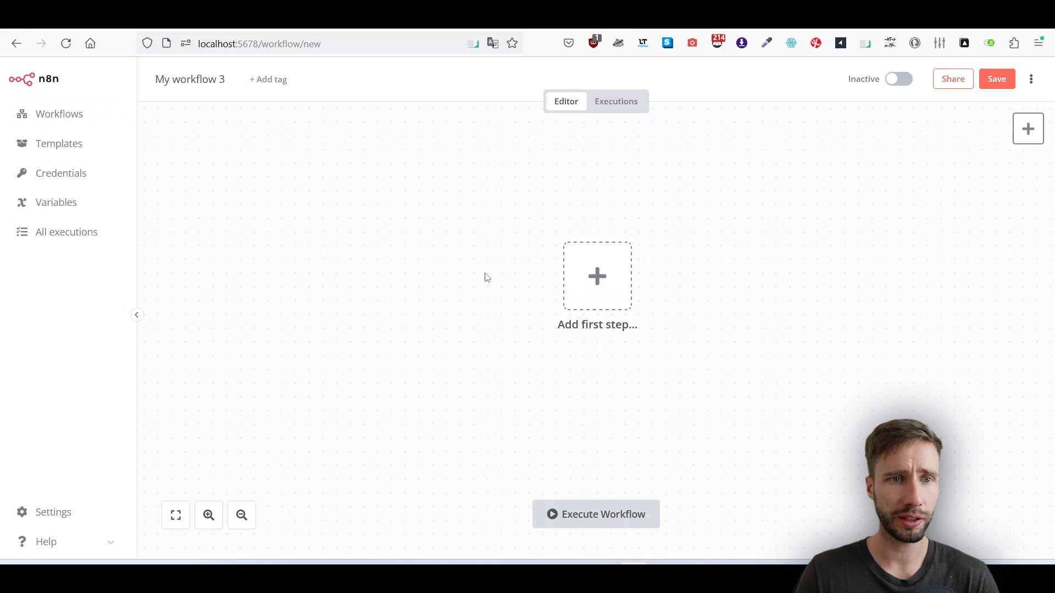
Try an On webhook call trigger as the workflow's first step and delete the node
left_click(504, 292)
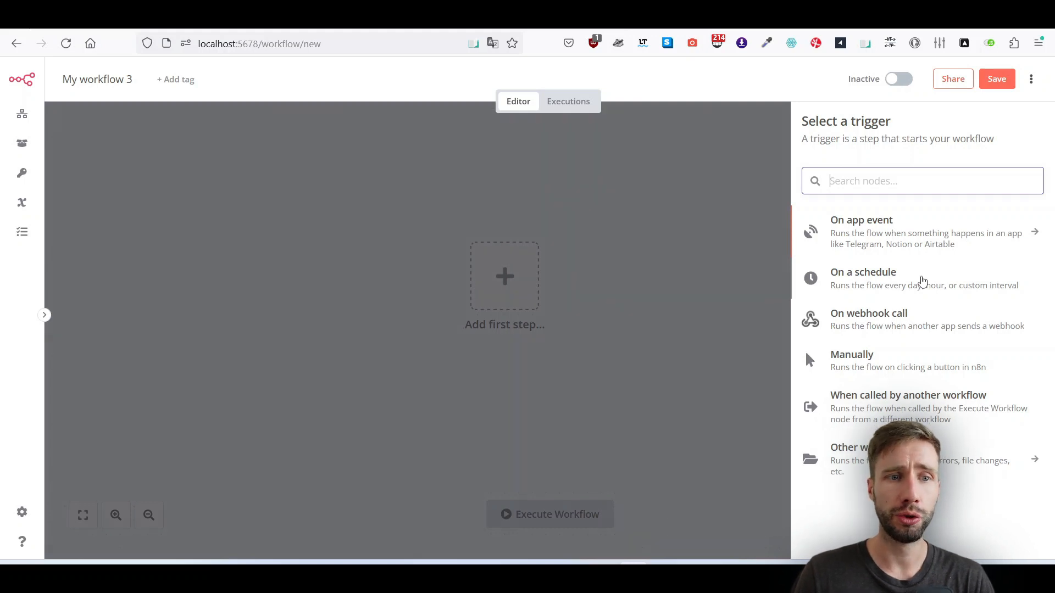
left_click(886, 324)
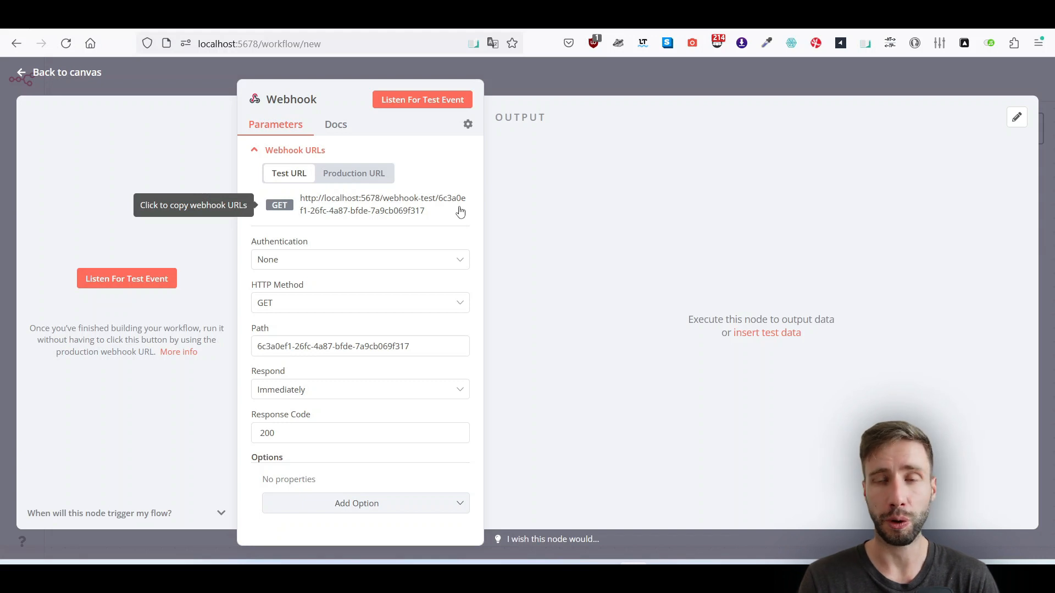
left_click(42, 75)
key("Delete")
Browse the On app event list for the workflow's first step to examine the available app integrations
left_click(563, 346)
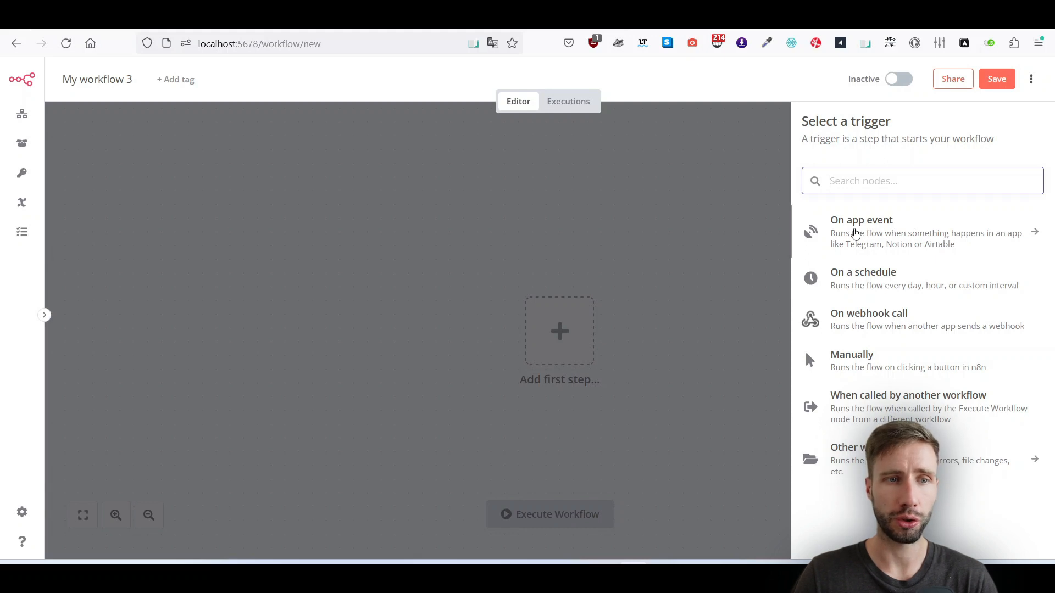
left_click(927, 257)
scroll(937, 260, "up", 5)
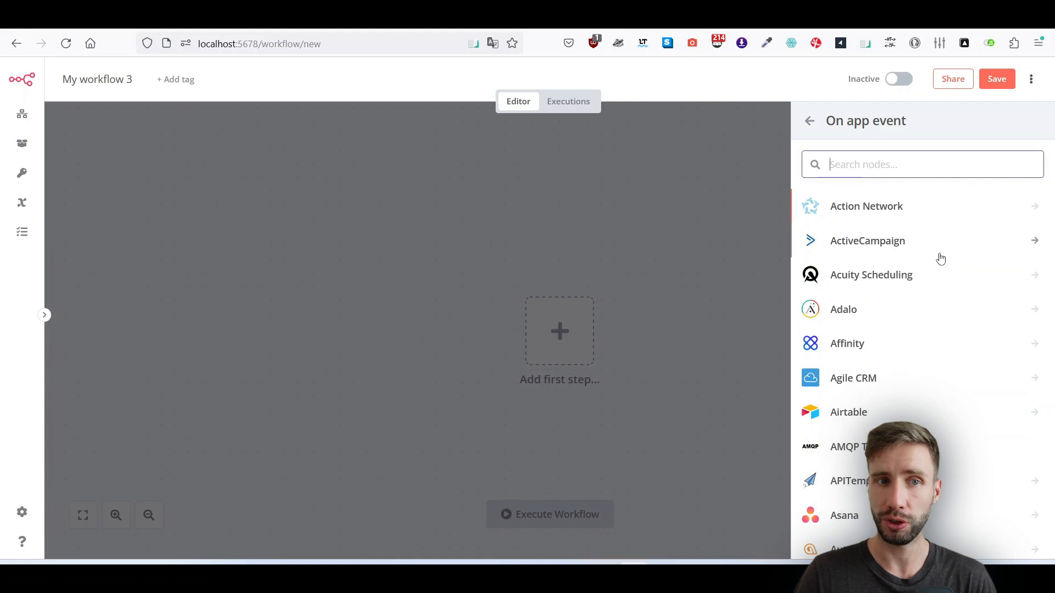
scroll(940, 258, "down", 12)
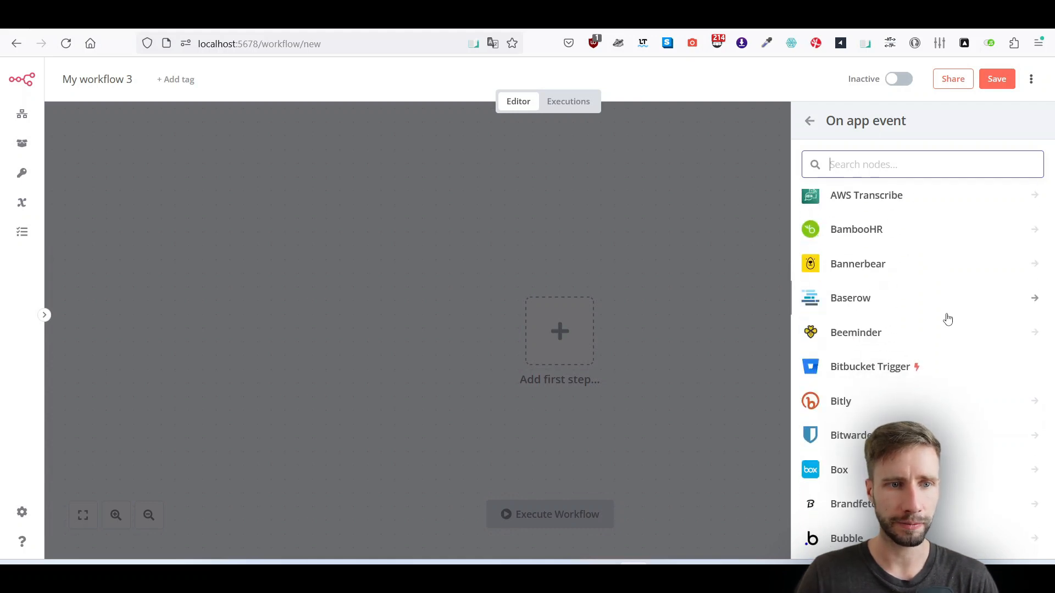
scroll(873, 294, "down", 3)
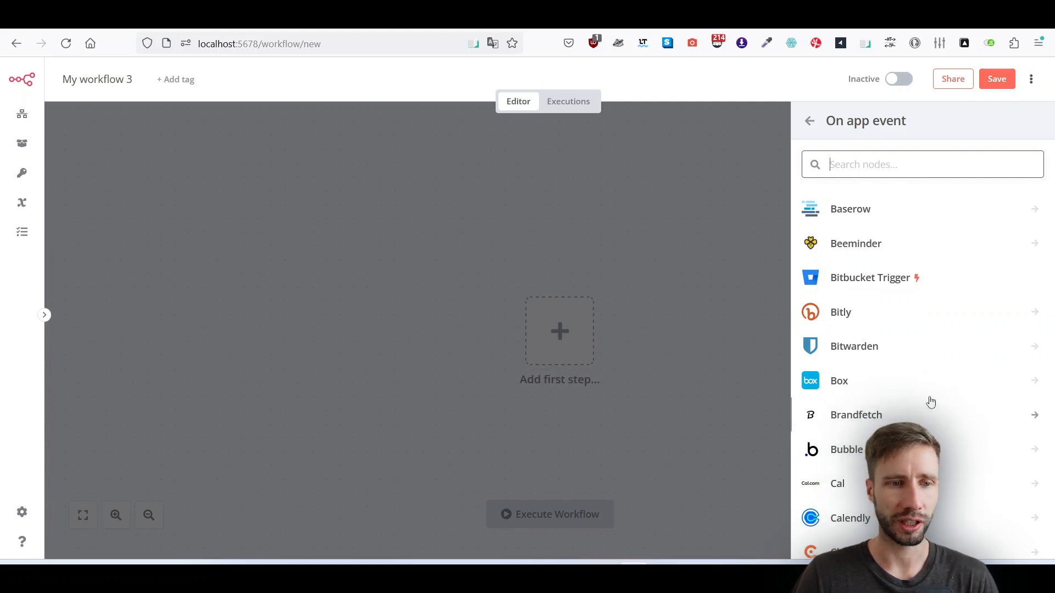
scroll(841, 333, "down", 10)
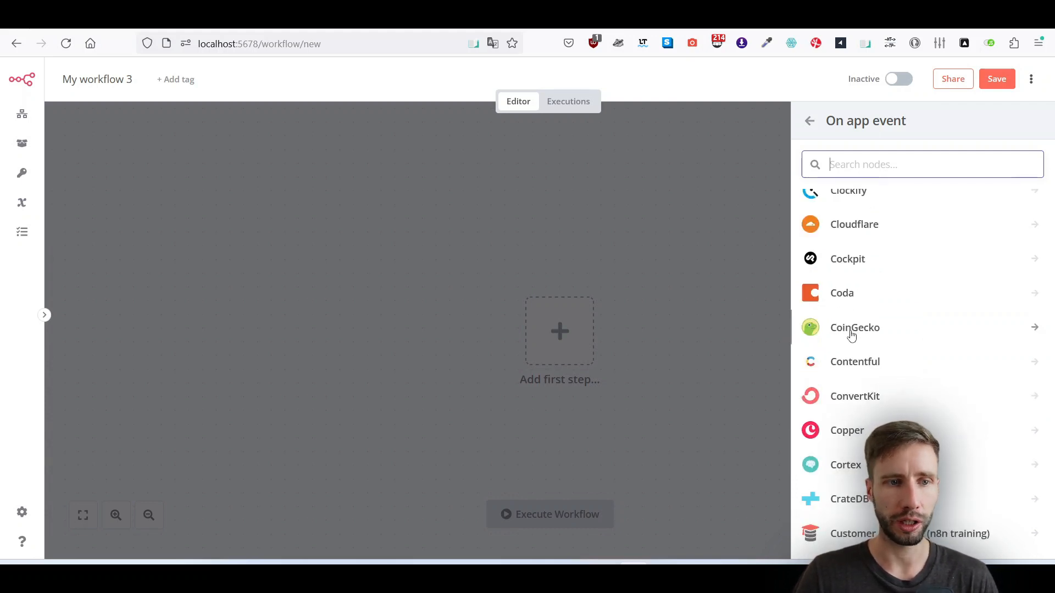
scroll(851, 336, "down", 8)
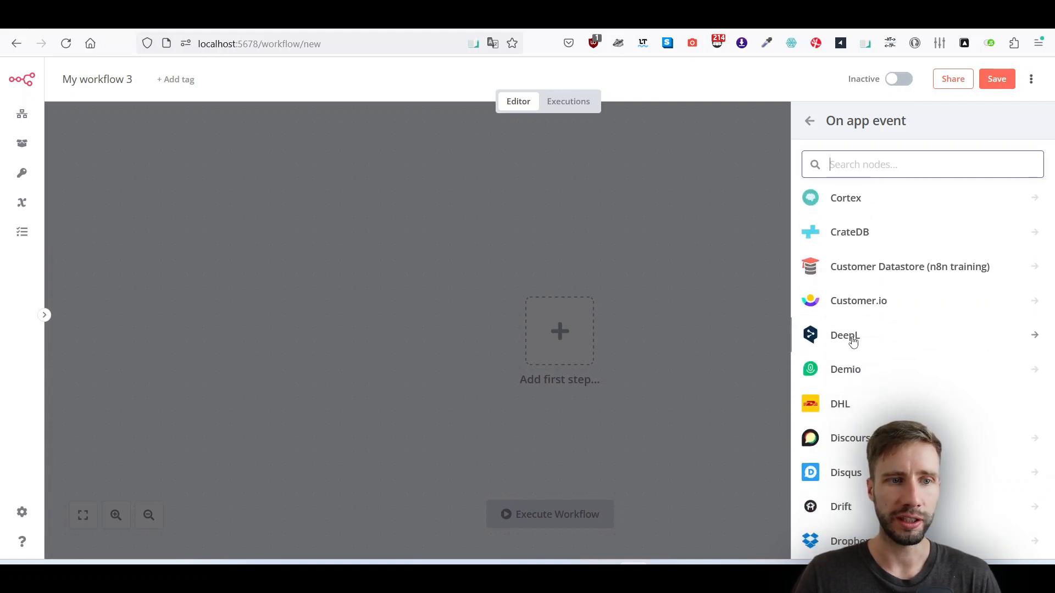
scroll(892, 348, "down", 10)
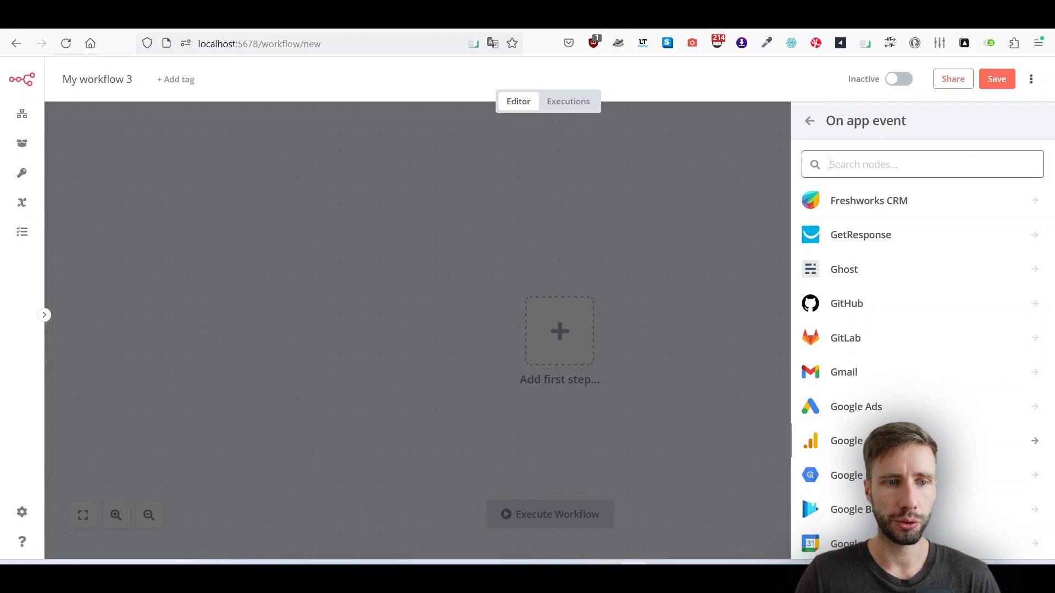
scroll(912, 418, "down", 5)
scroll(819, 389, "down", 3)
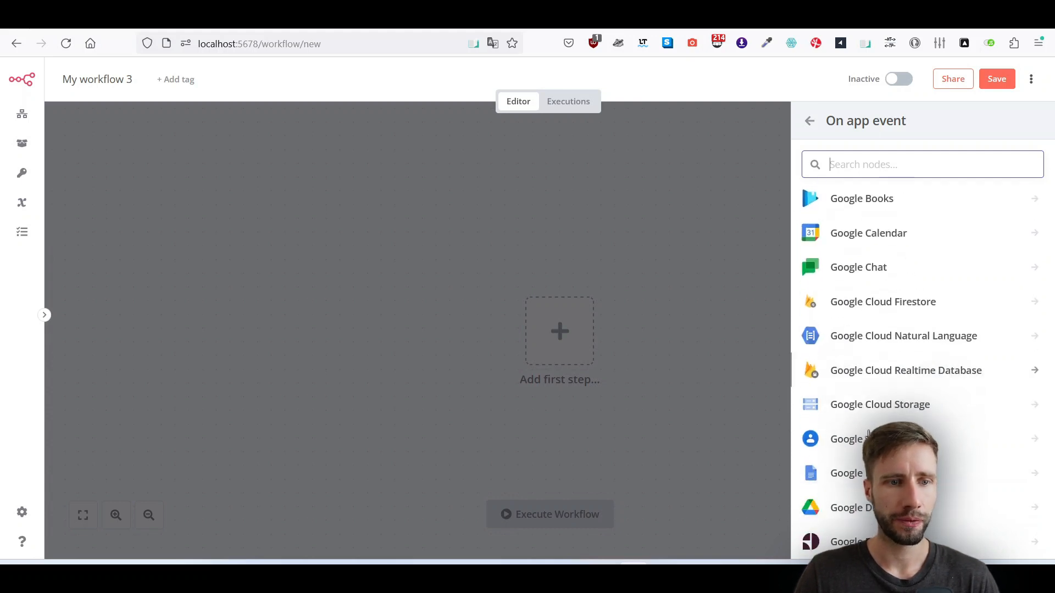
scroll(873, 341, "down", 5)
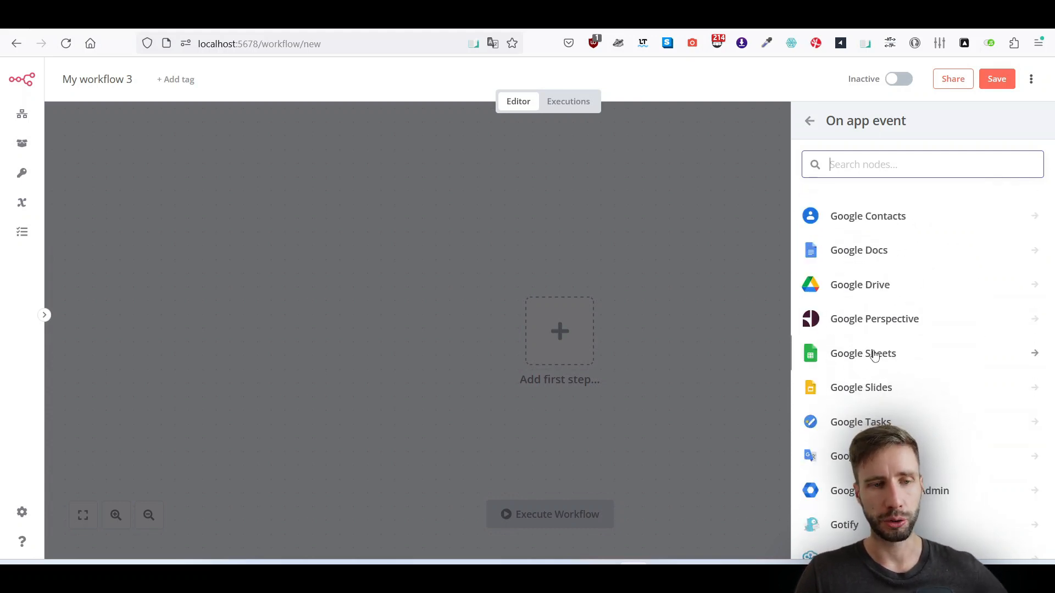
scroll(881, 338, "down", 5)
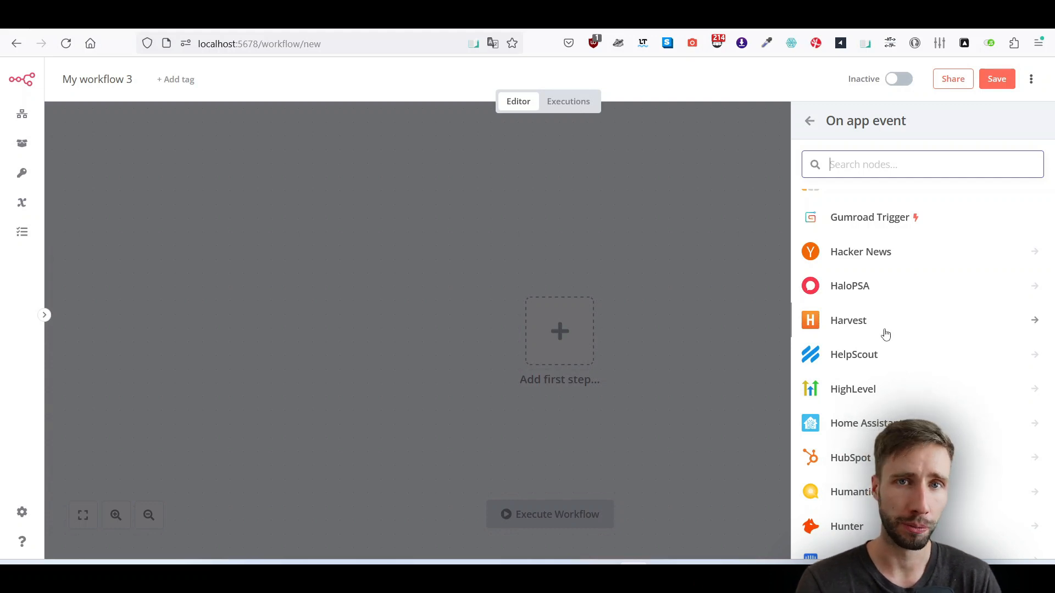
scroll(886, 334, "down", 5)
scroll(986, 344, "down", 10)
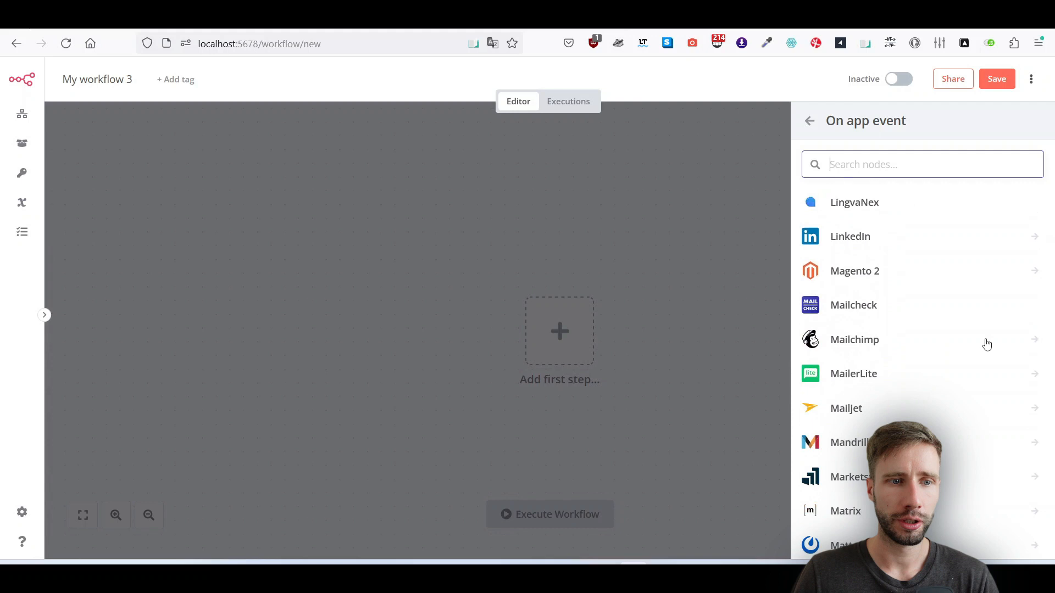
scroll(983, 330, "down", 20)
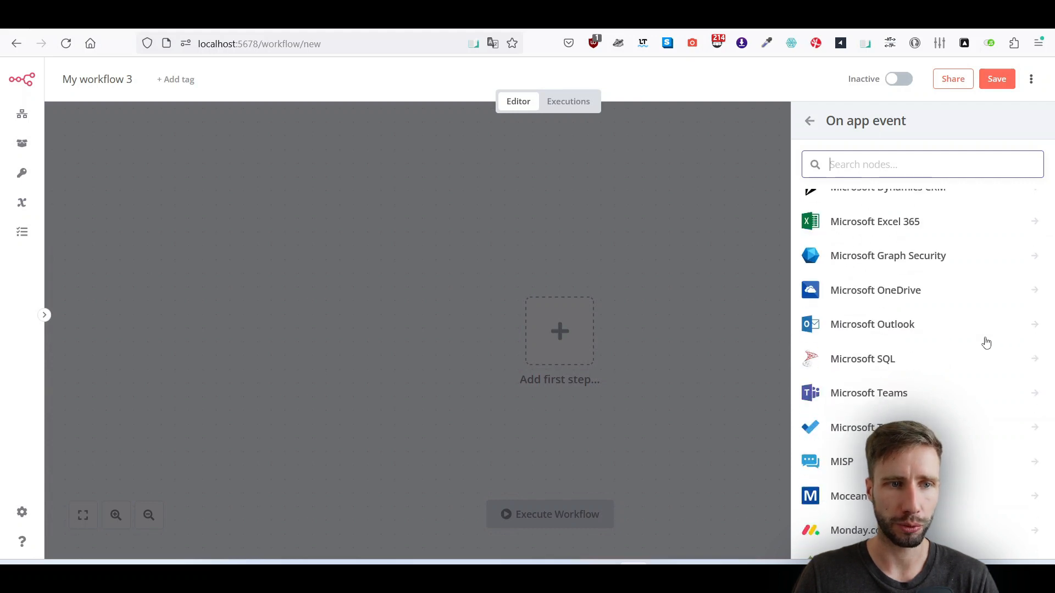
Search the app list for OpenAI and add its Create a Completion chat action to the workflow
type("open")
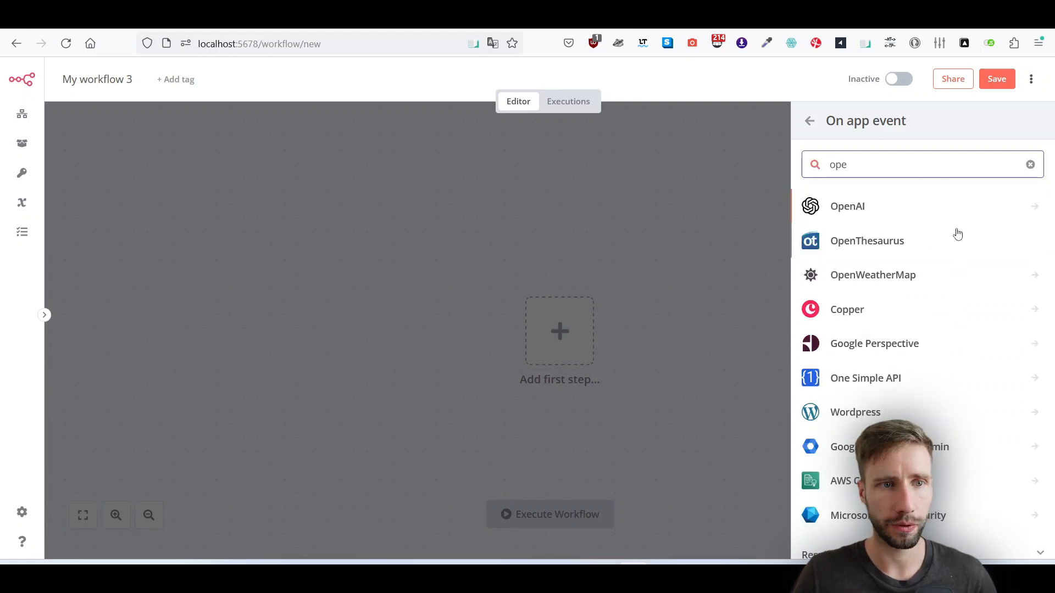
left_click(890, 207)
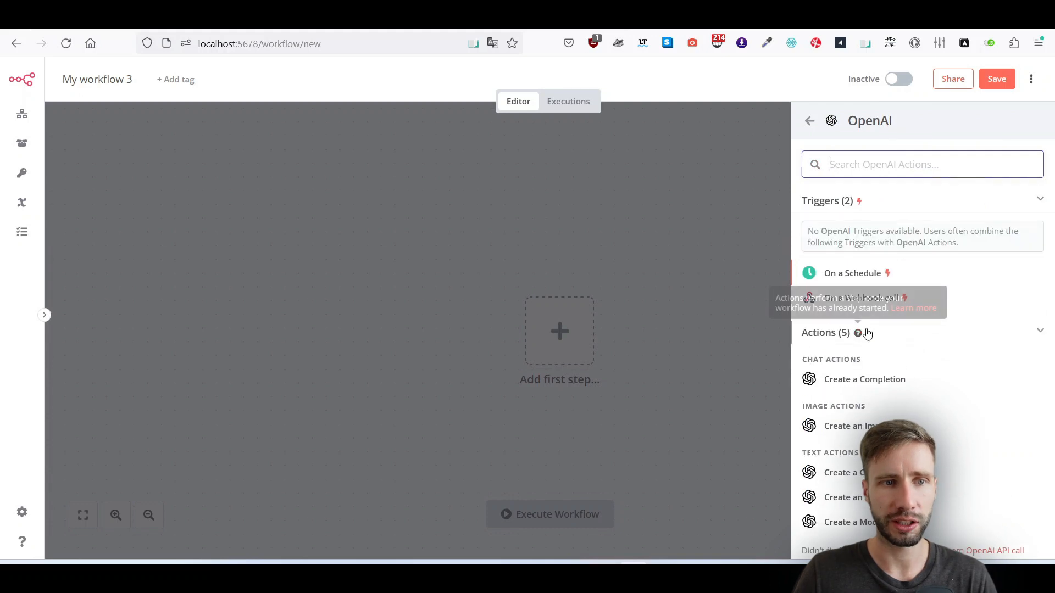
scroll(858, 335, "down", 3)
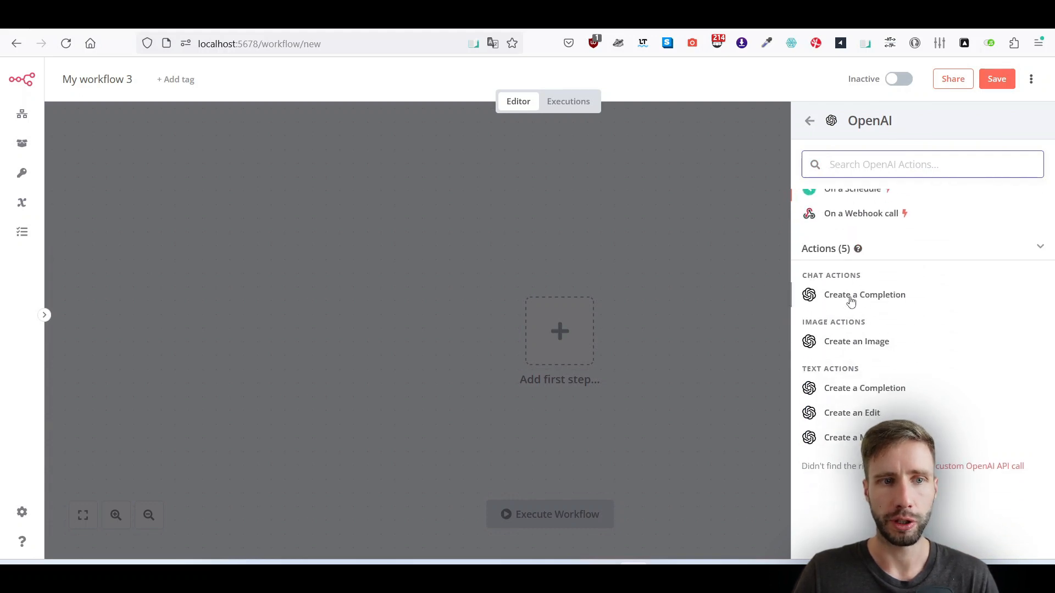
left_click(876, 300)
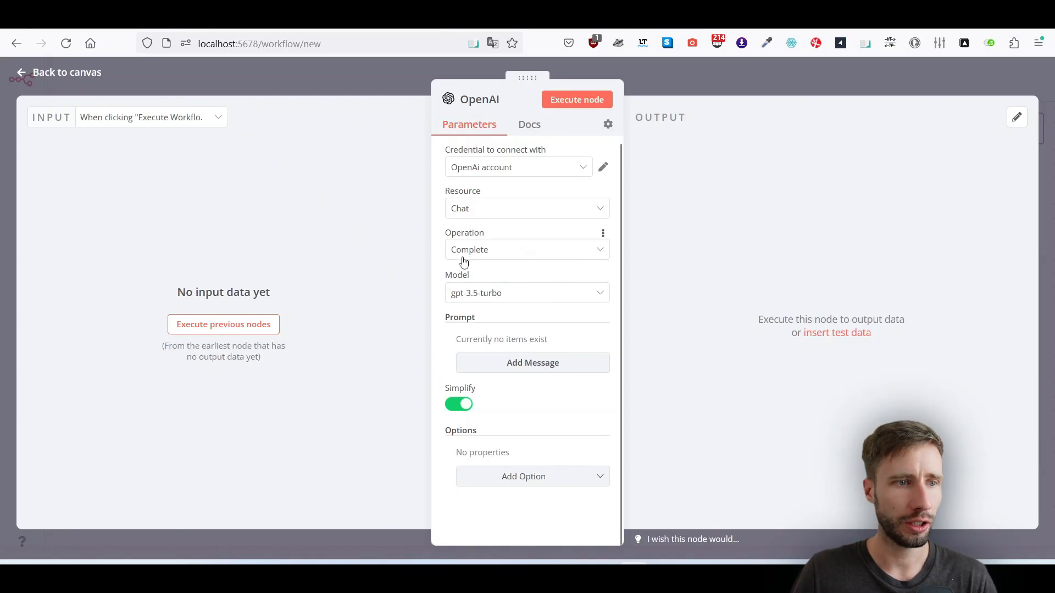
Add a prompt message to the OpenAI node with the fixed content "Bonjour"
left_click(536, 369)
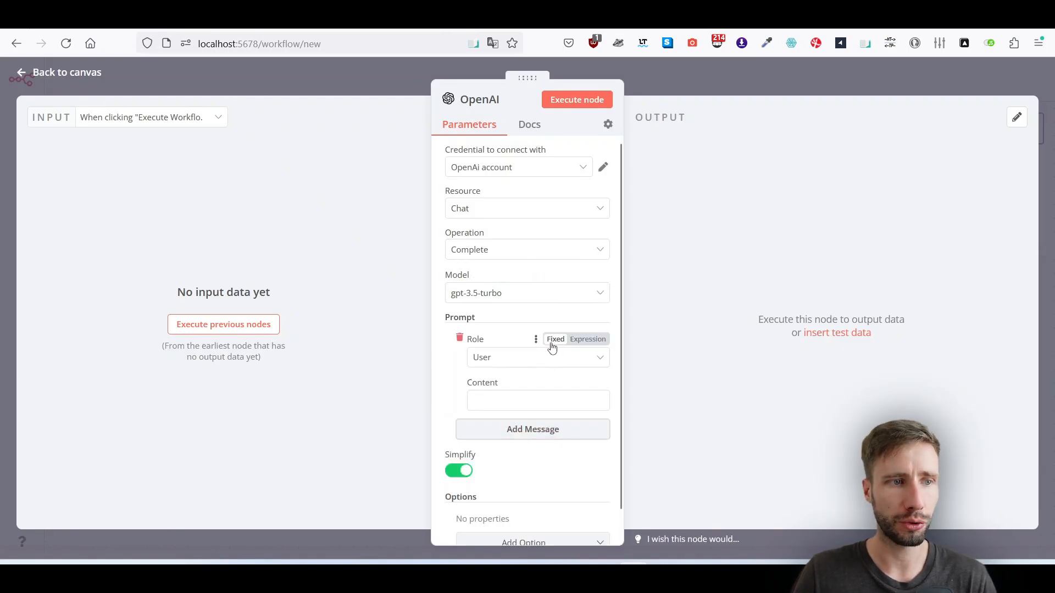
left_click(502, 401)
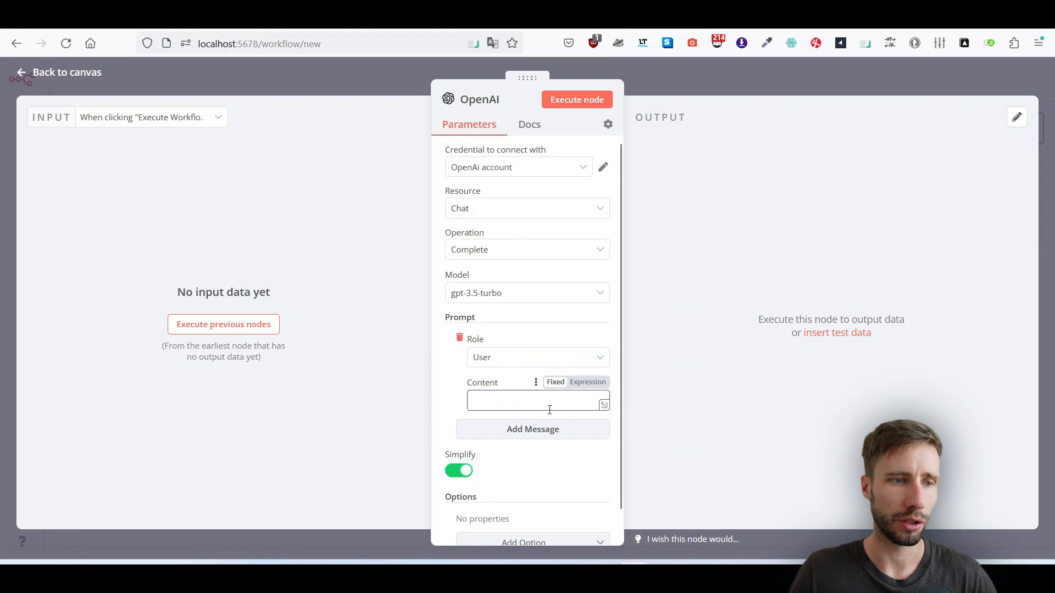
left_click(586, 385)
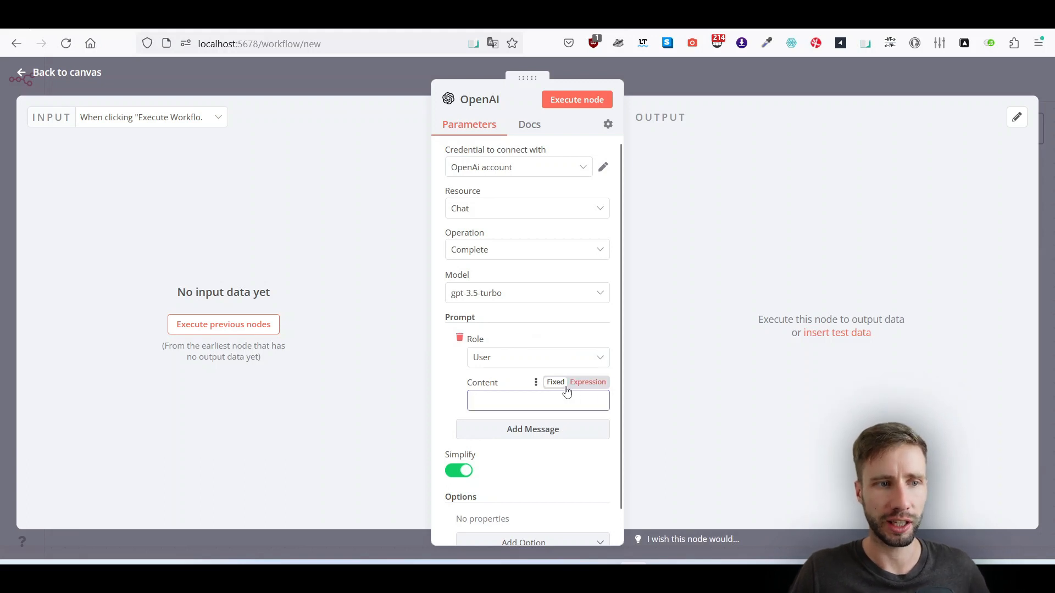
left_click(555, 384)
left_click(533, 402)
type("Bonjour")
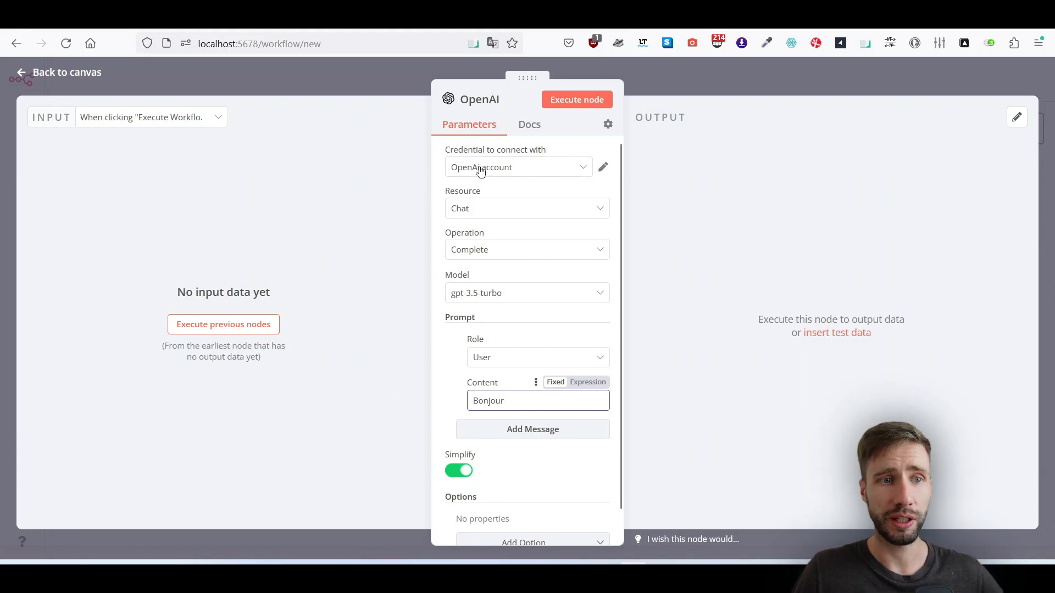
Examine the form for creating a new OpenAI credential and open its help documentation
left_click(585, 170)
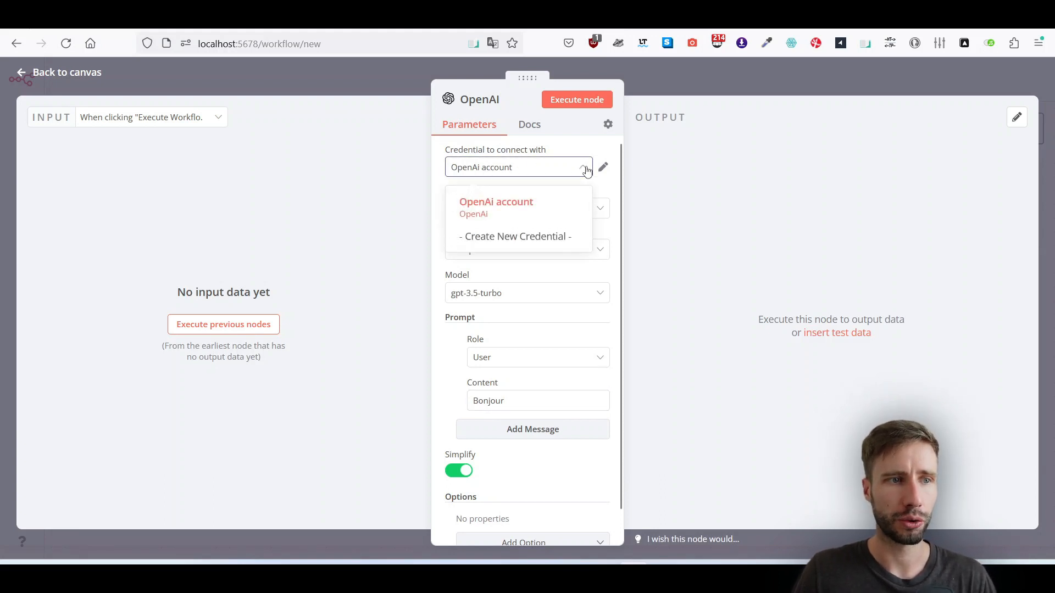
left_click(524, 243)
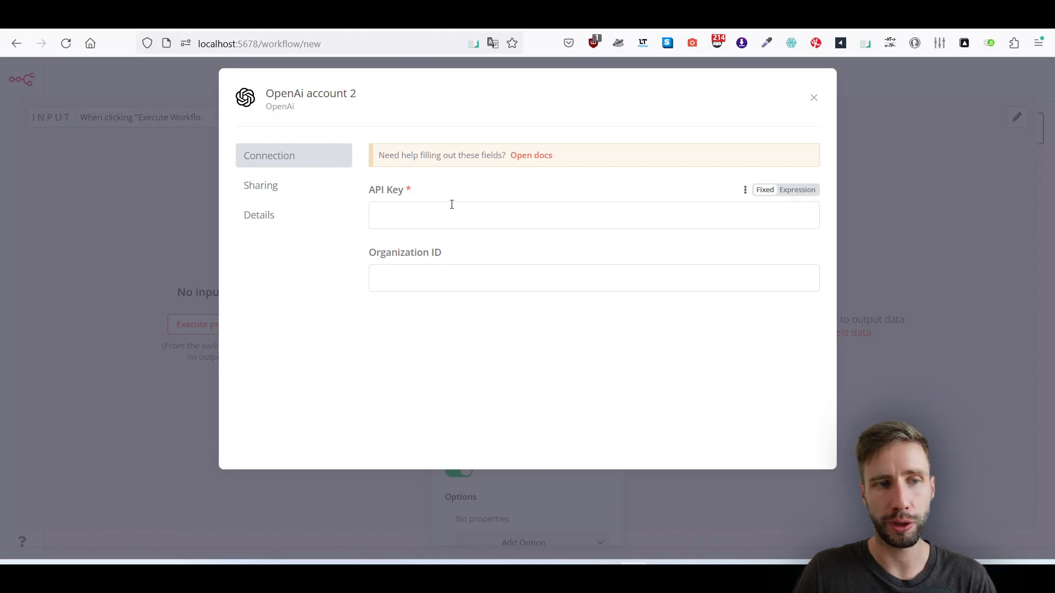
left_click(545, 156)
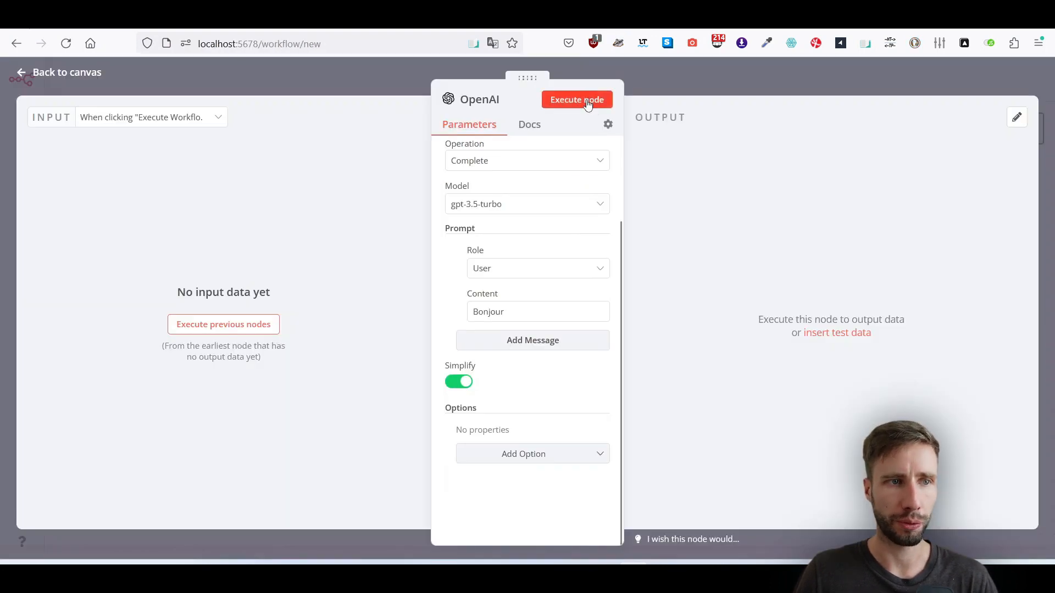
Execute the OpenAI node, check the reply's content in the output and return to the canvas
left_click(587, 103)
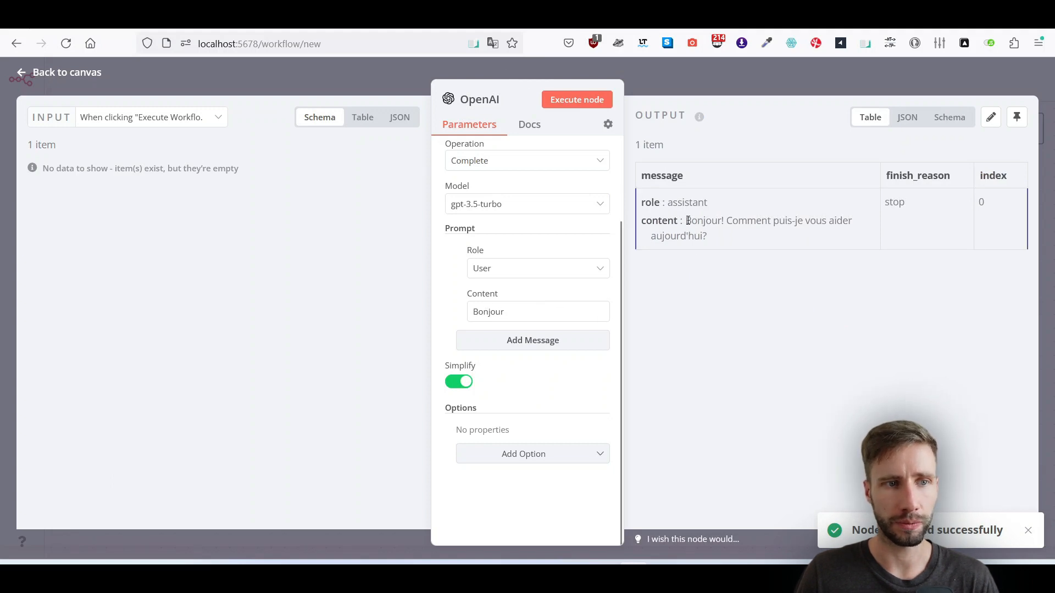
left_click_drag(686, 221, 717, 232)
key("Escape")
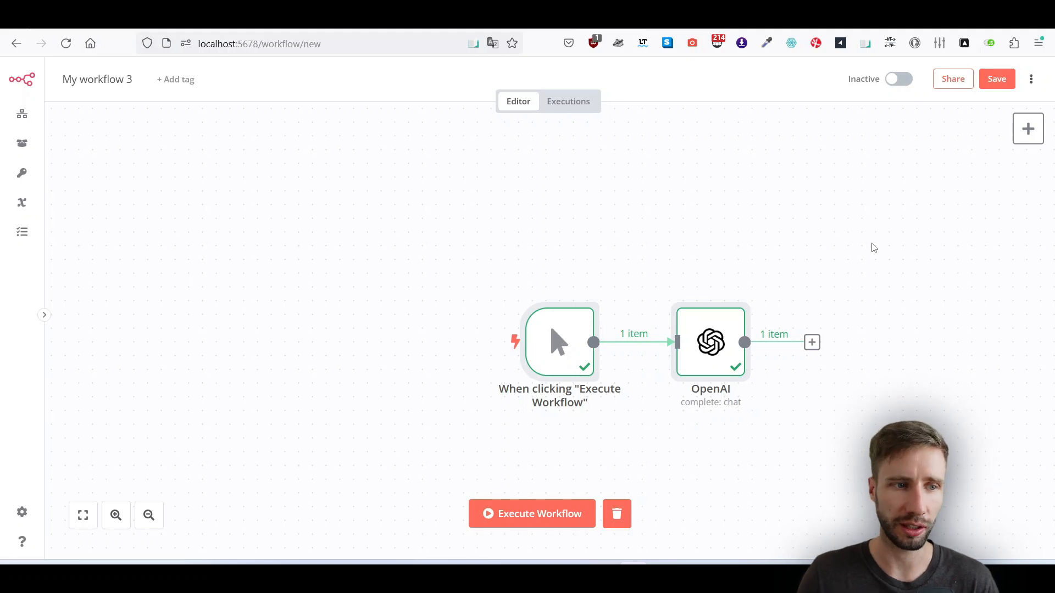
Add a Wordpress node with the Create a post action after the OpenAI node
key("Tab")
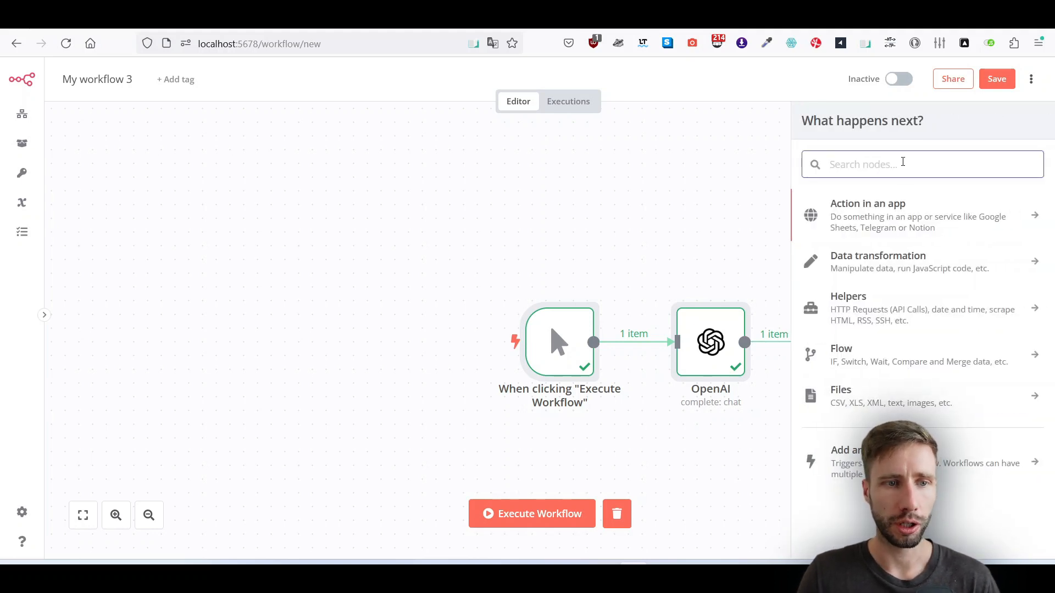
type("wo")
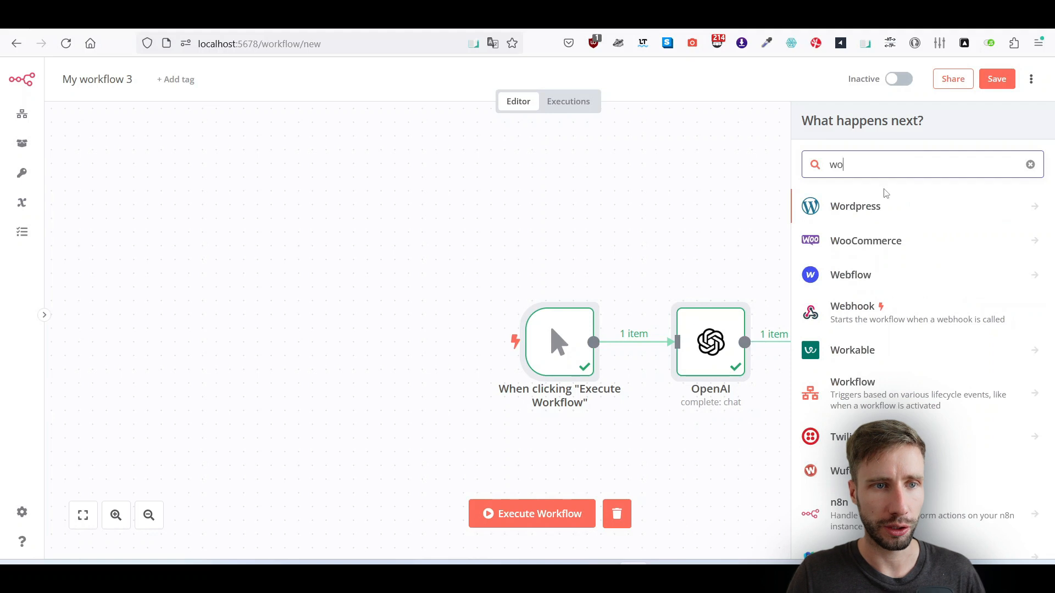
left_click(862, 212)
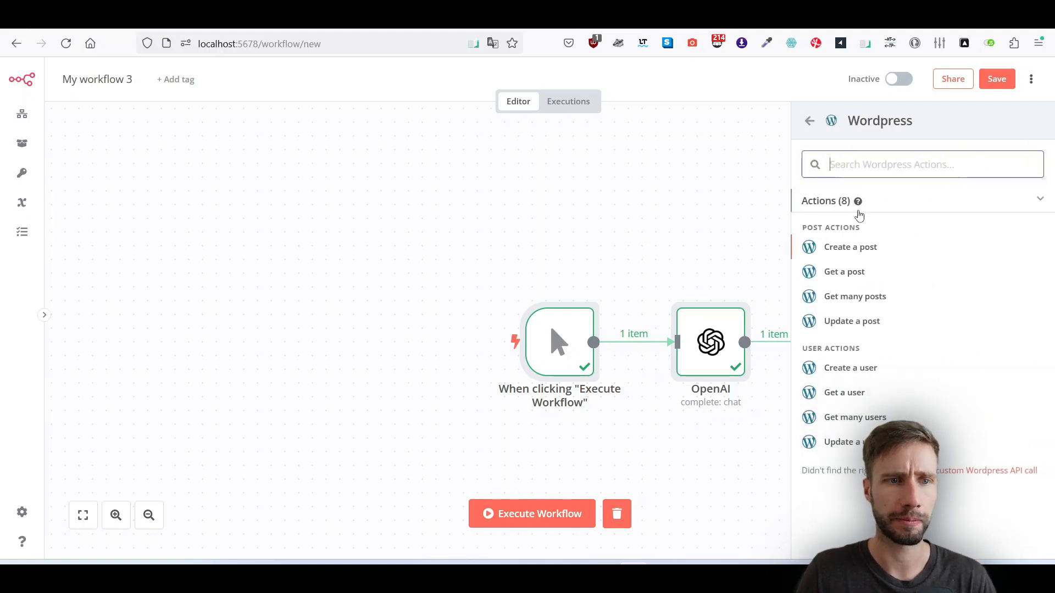
left_click(864, 254)
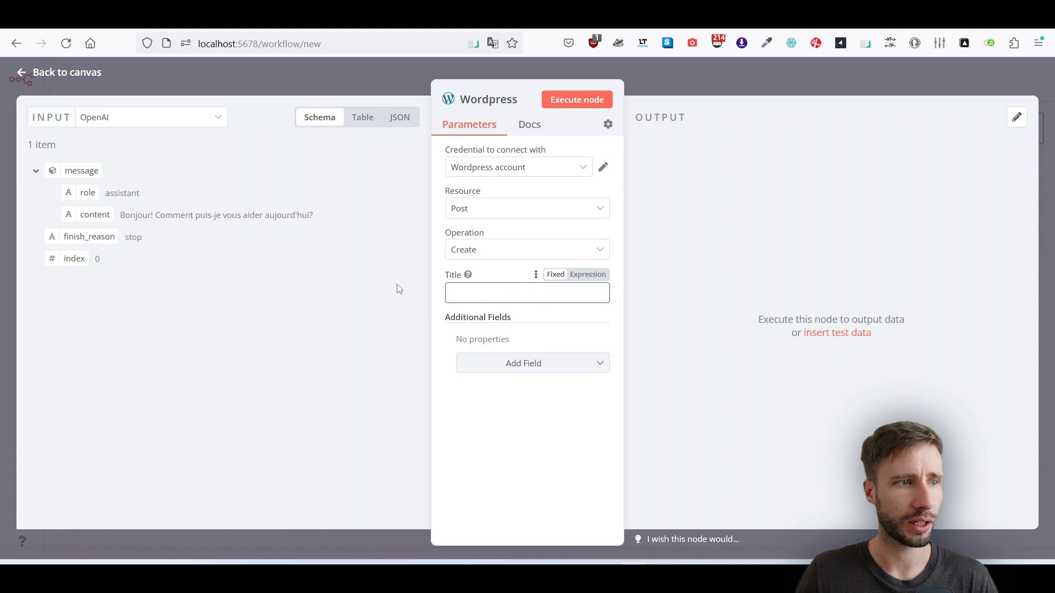
Add a Content field to the Wordpress post and map it to the OpenAI message content
left_click(592, 368)
left_click(506, 197)
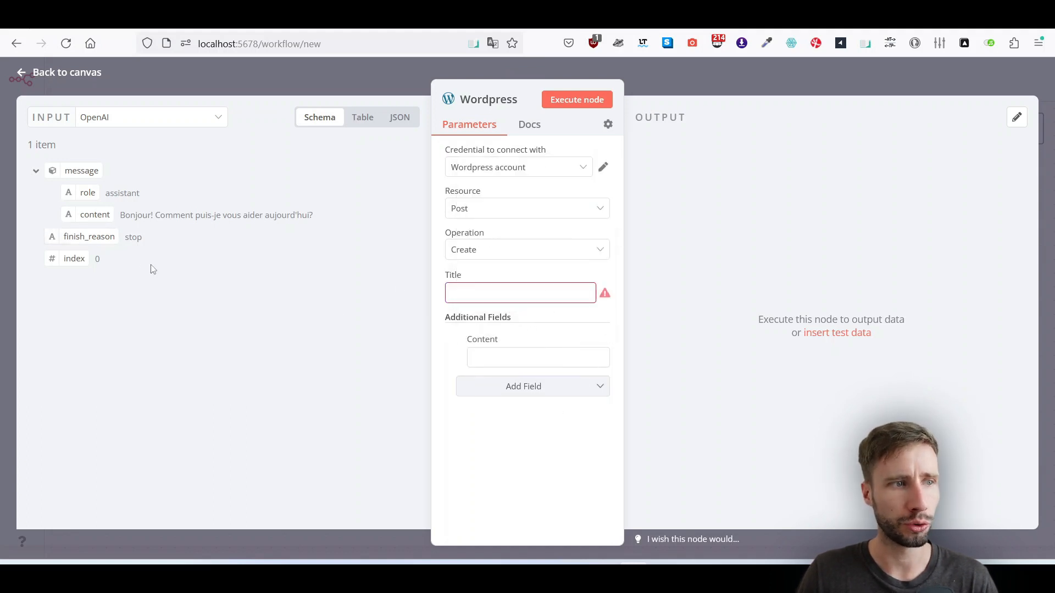
left_click_drag(90, 216, 531, 367)
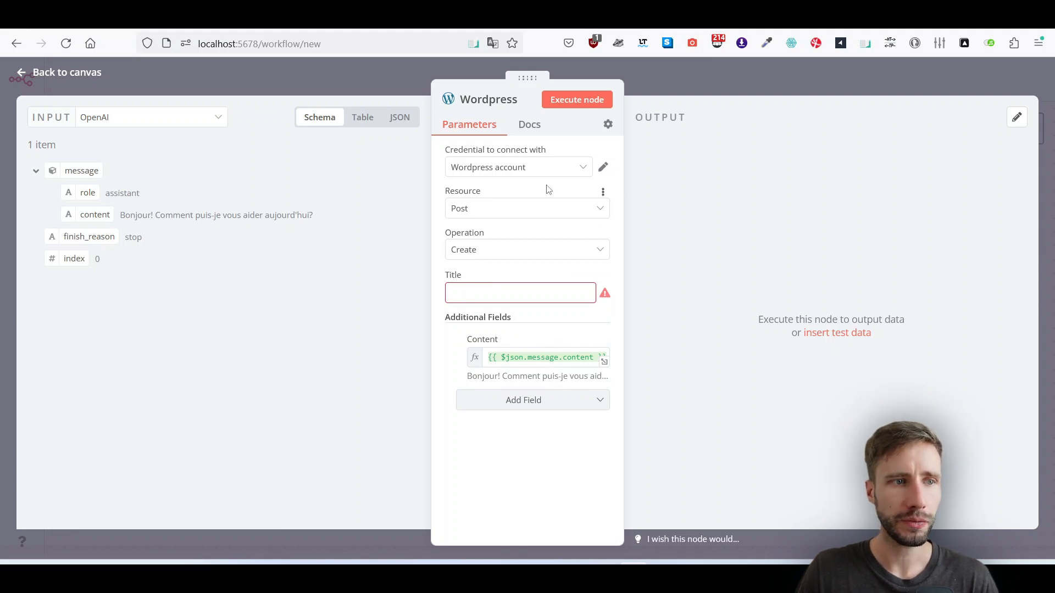
Examine the Wordpress node's credential choices and the option to create a new credential, and return to the canvas
left_click(584, 167)
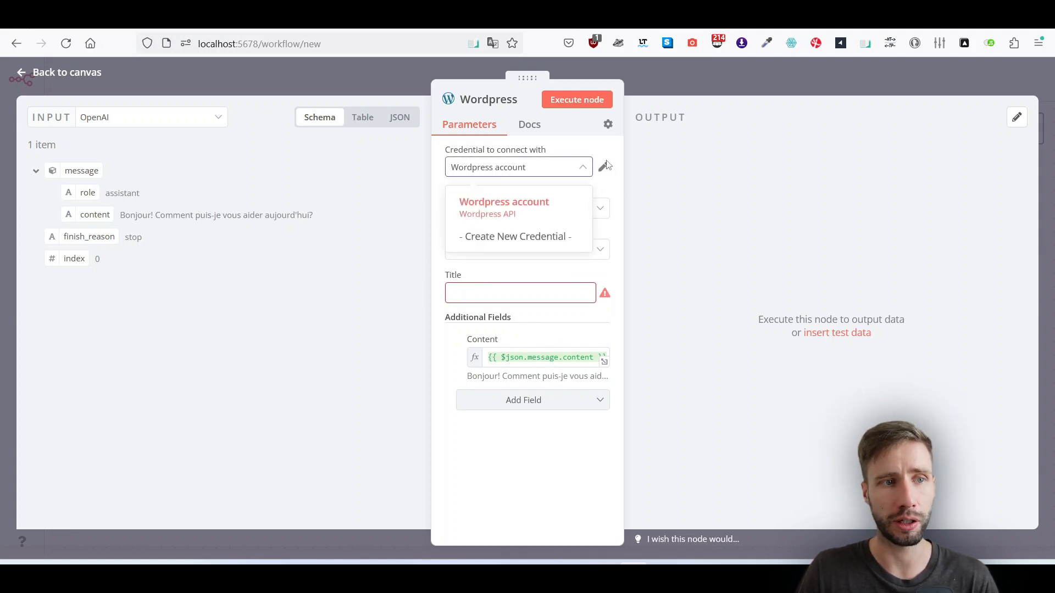
left_click(614, 160)
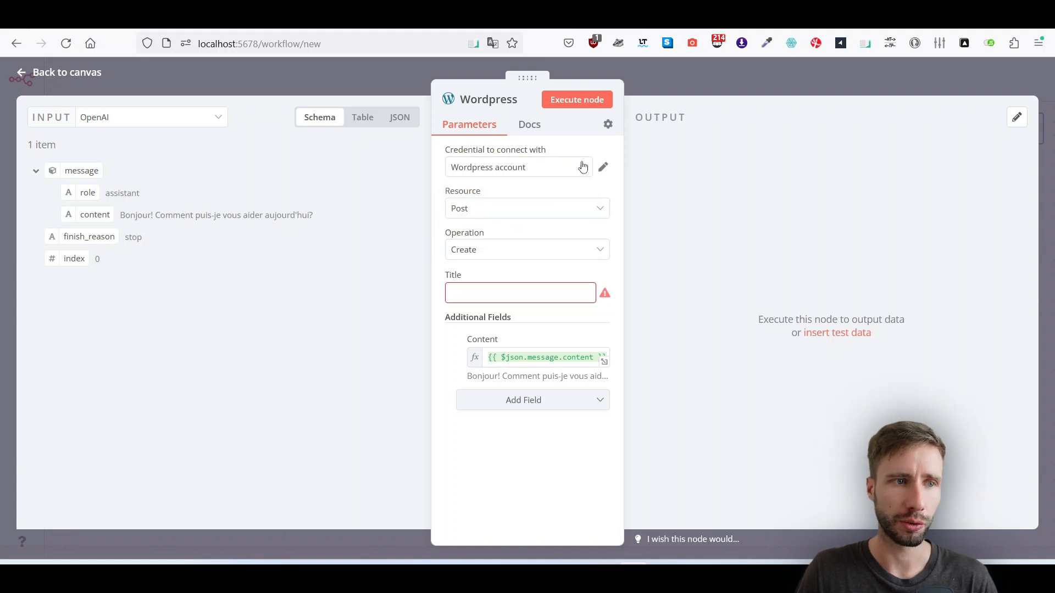
left_click(583, 167)
left_click(540, 240)
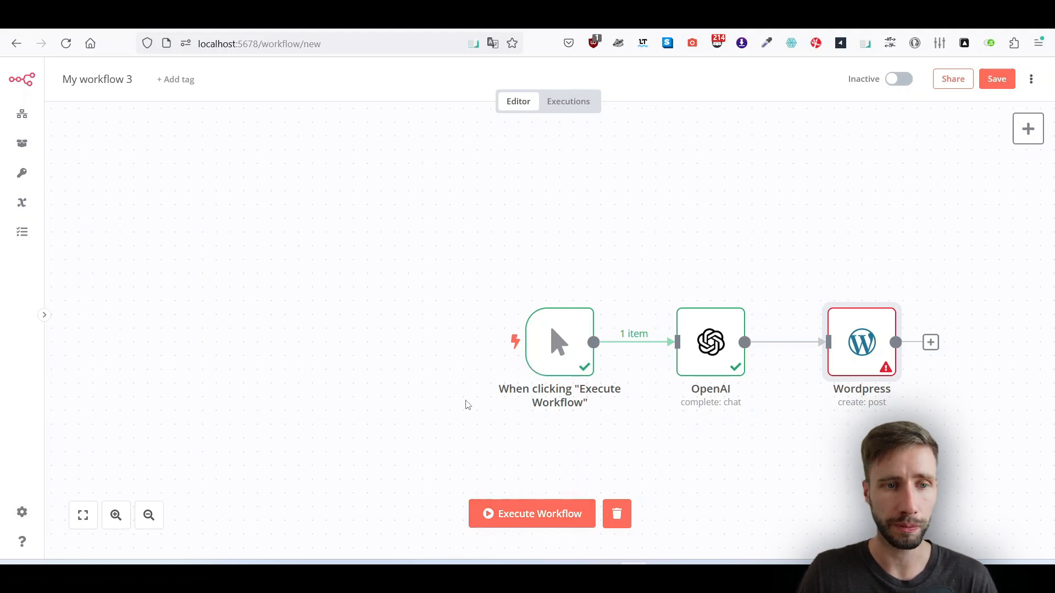
Browse the nodes available as actions in an app, and search the node list for "triger"
key("Tab")
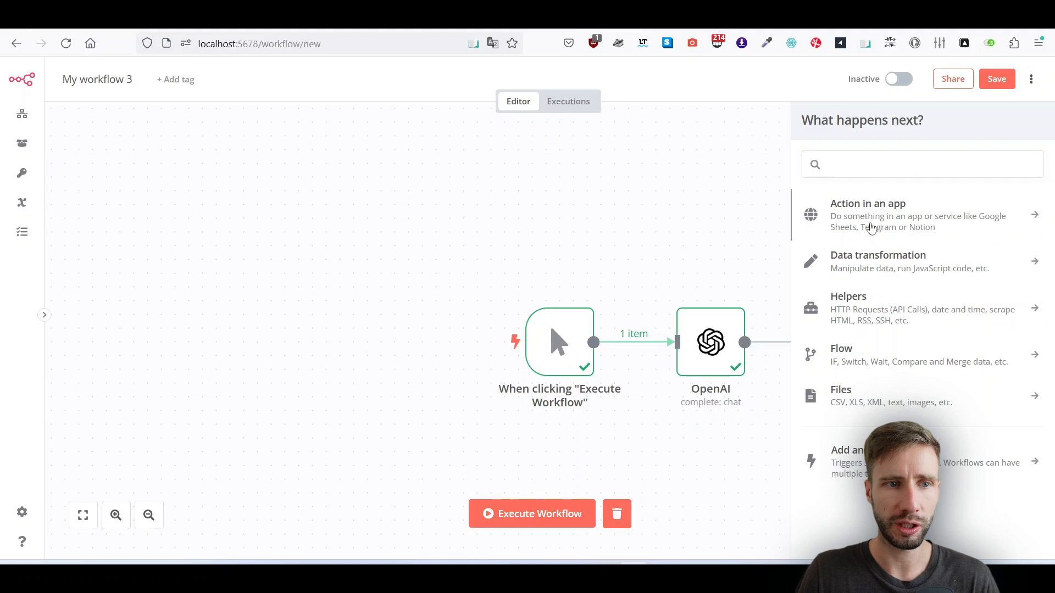
left_click(872, 228)
scroll(914, 286, "down", 20)
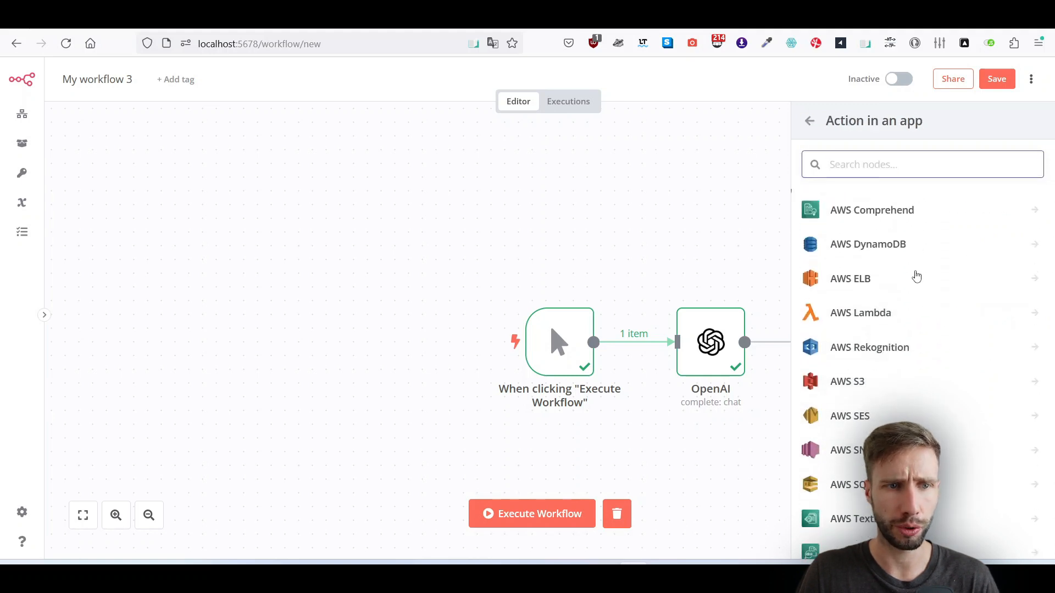
scroll(917, 276, "down", 20)
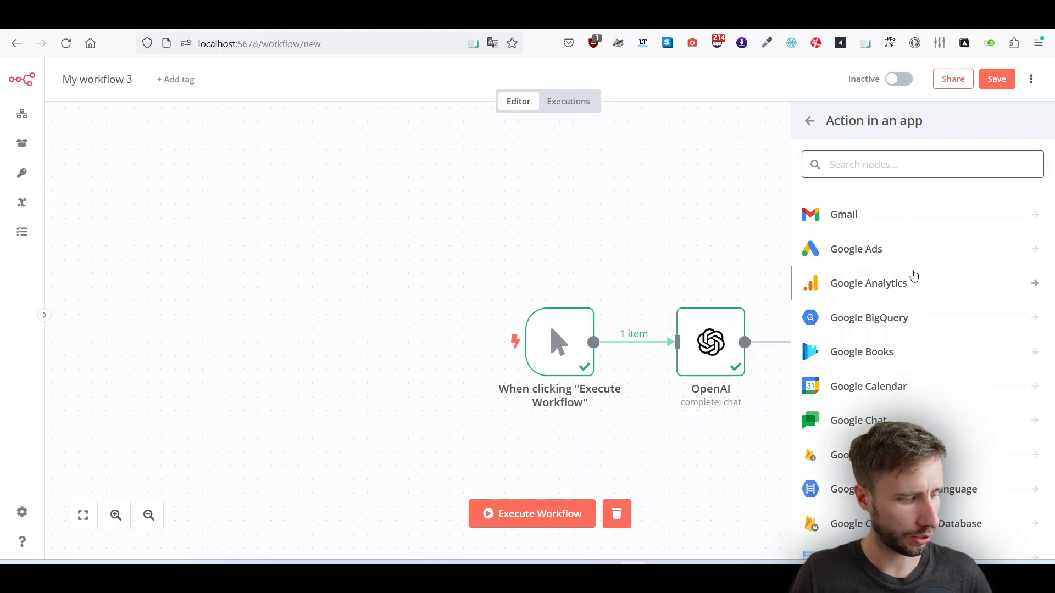
type("triger")
scroll(918, 308, "up", 3)
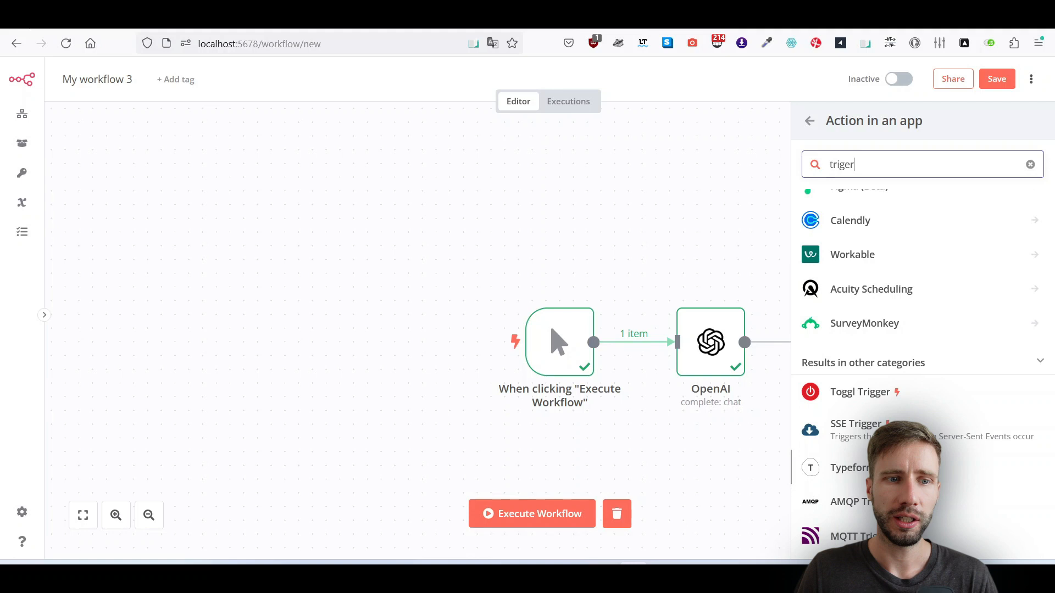
scroll(923, 357, "down", 5)
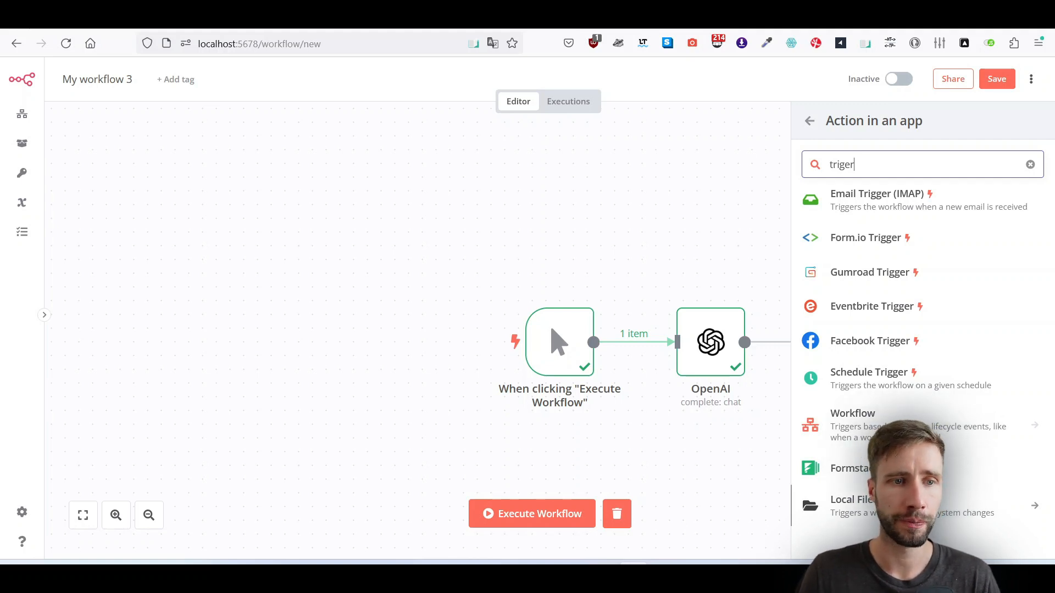
Add a Facebook Trigger node, view its parameters, and delete it from the canvas
left_click(863, 348)
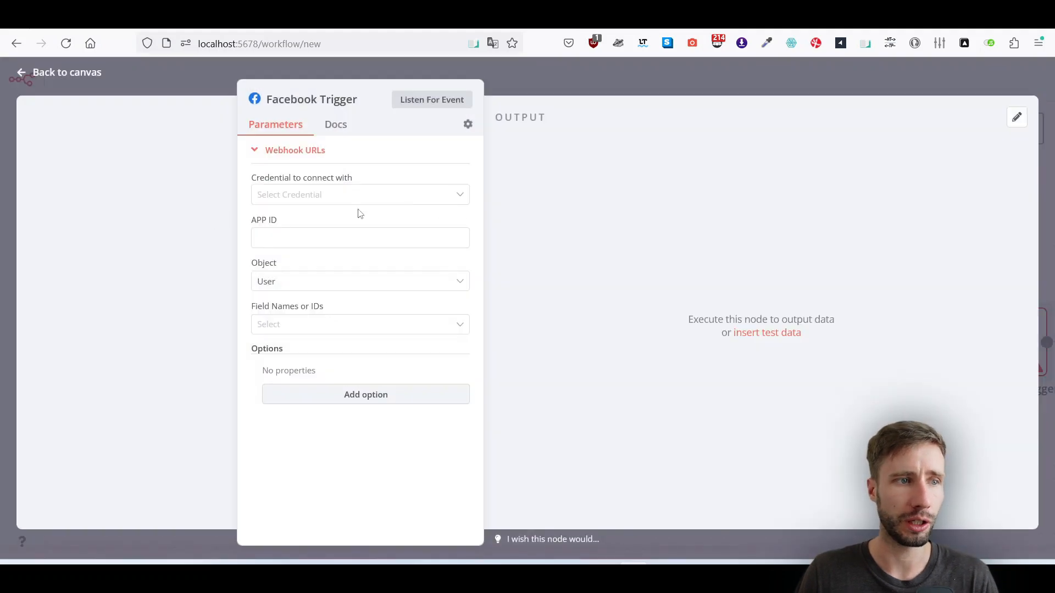
left_click(51, 75)
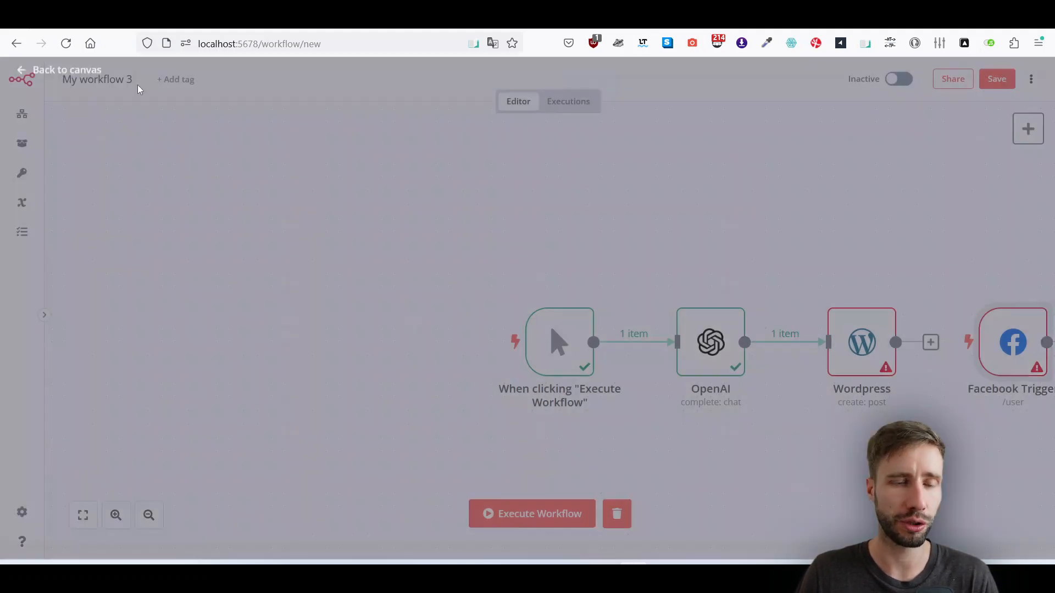
left_click(1022, 298)
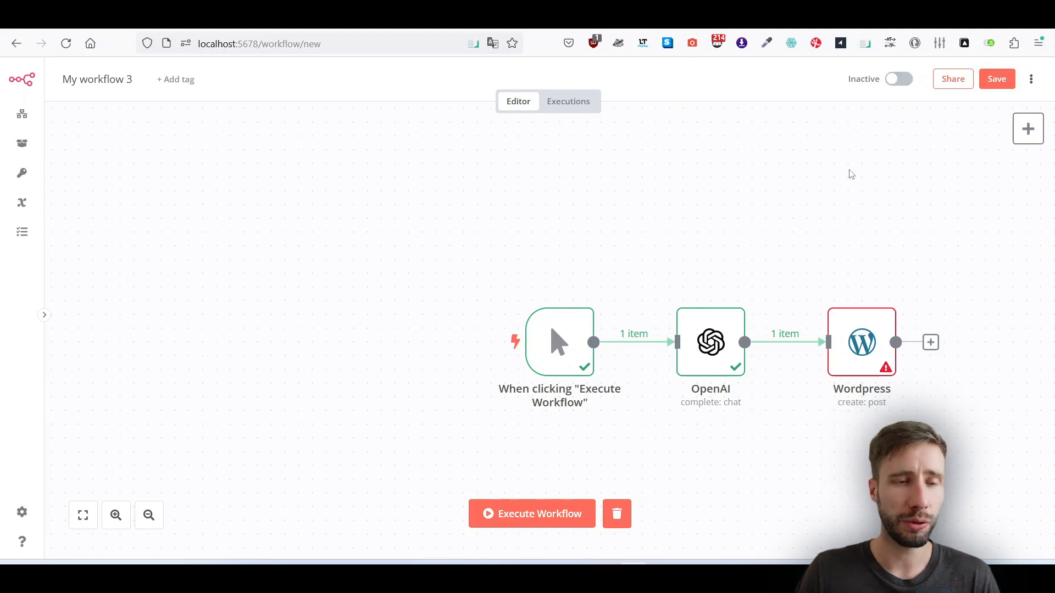
Examine the node categories for app actions, Helpers and additional workflow triggers
left_click(1028, 128)
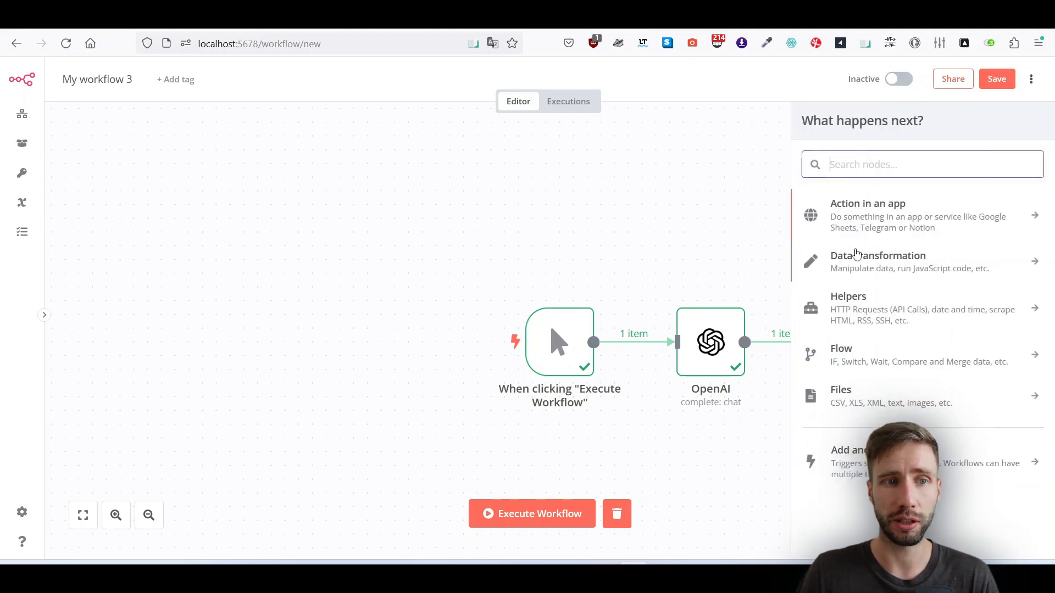
left_click(869, 207)
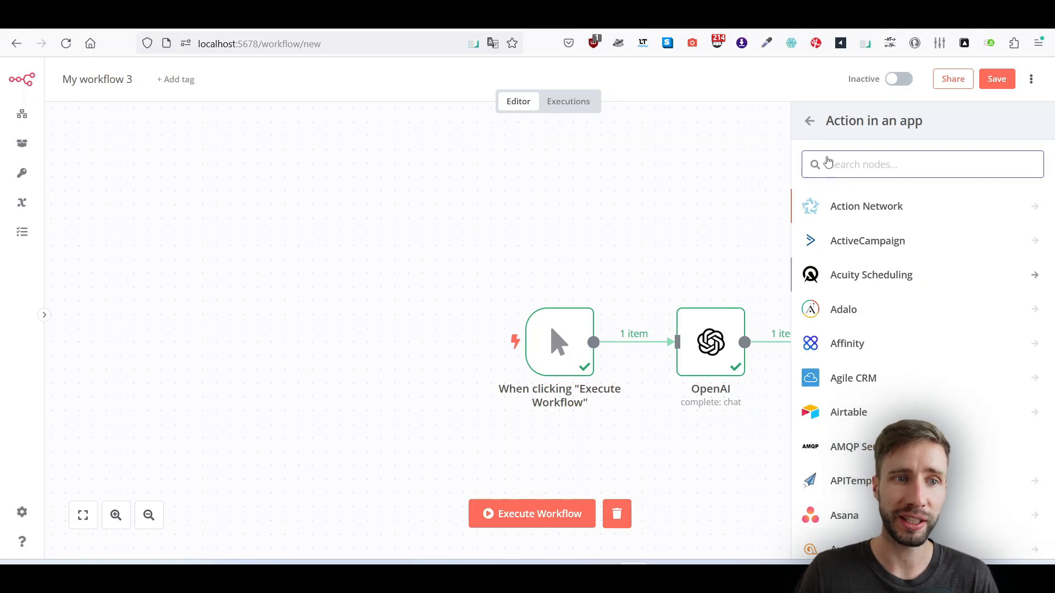
left_click(810, 126)
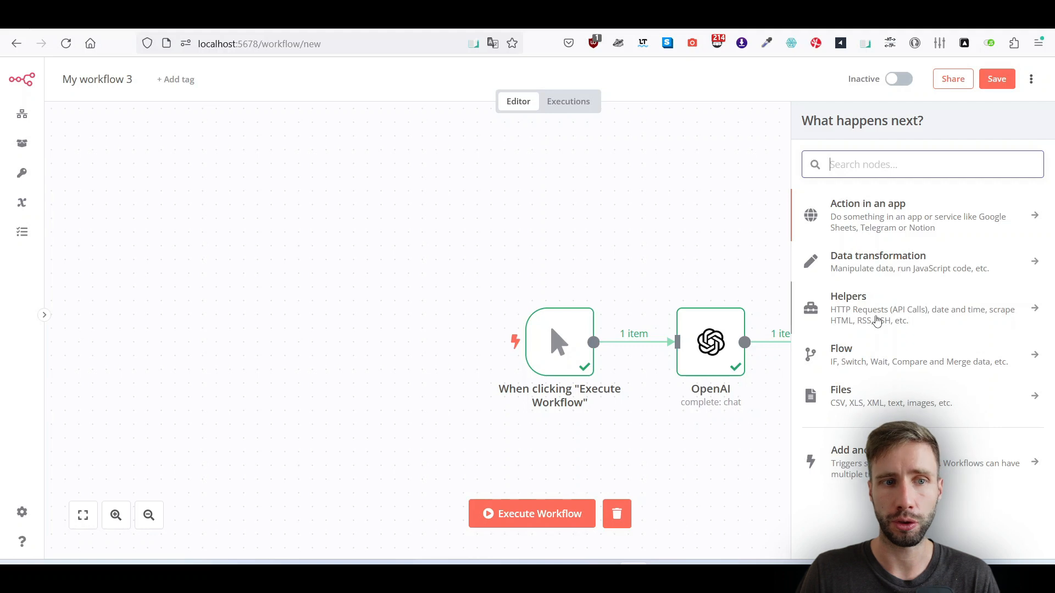
left_click(877, 322)
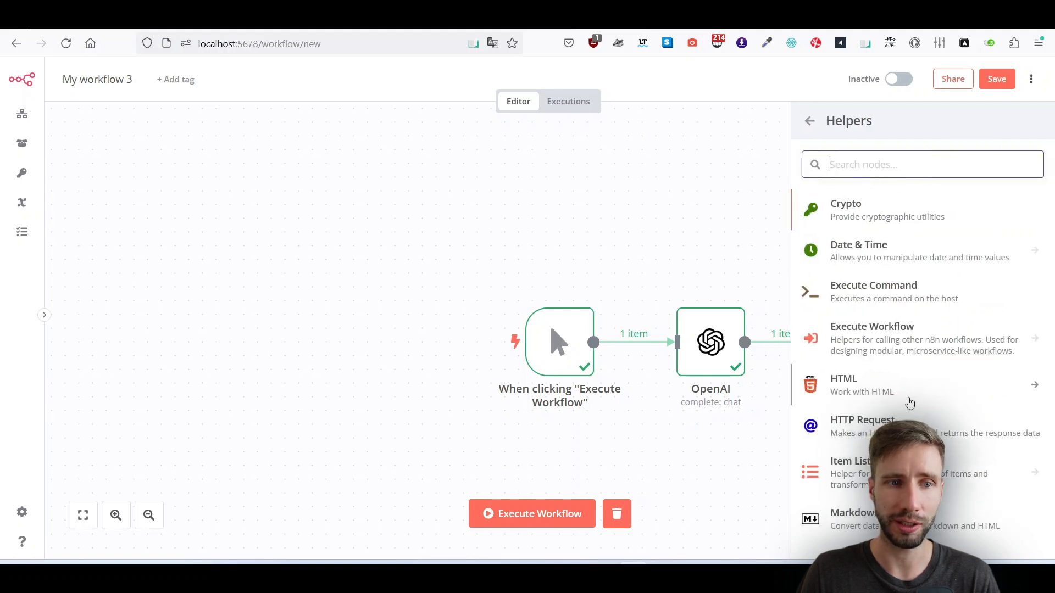
scroll(953, 401, "down", 4)
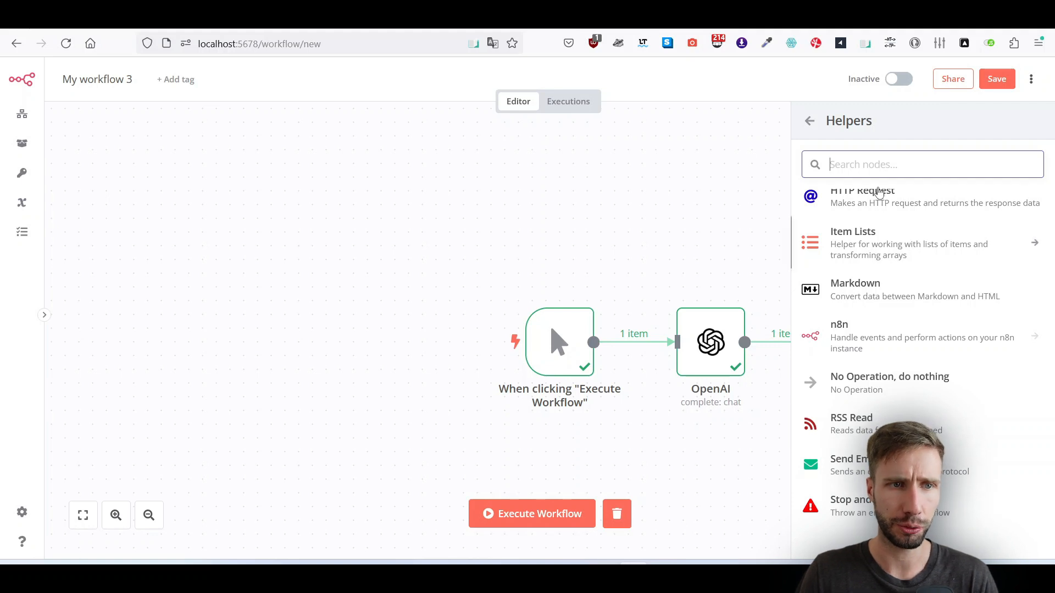
key("Left")
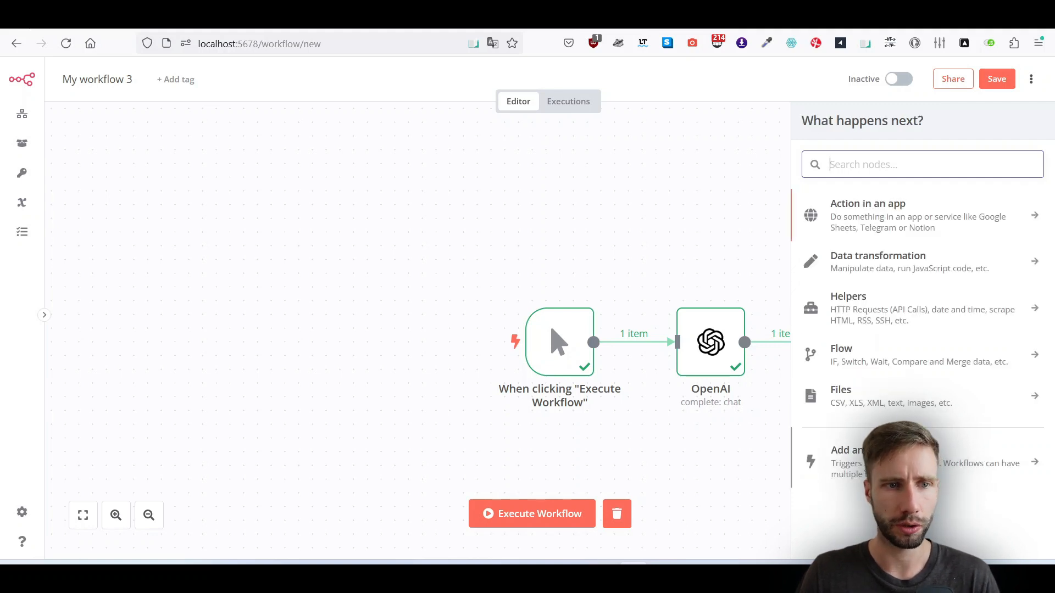
left_click(841, 456)
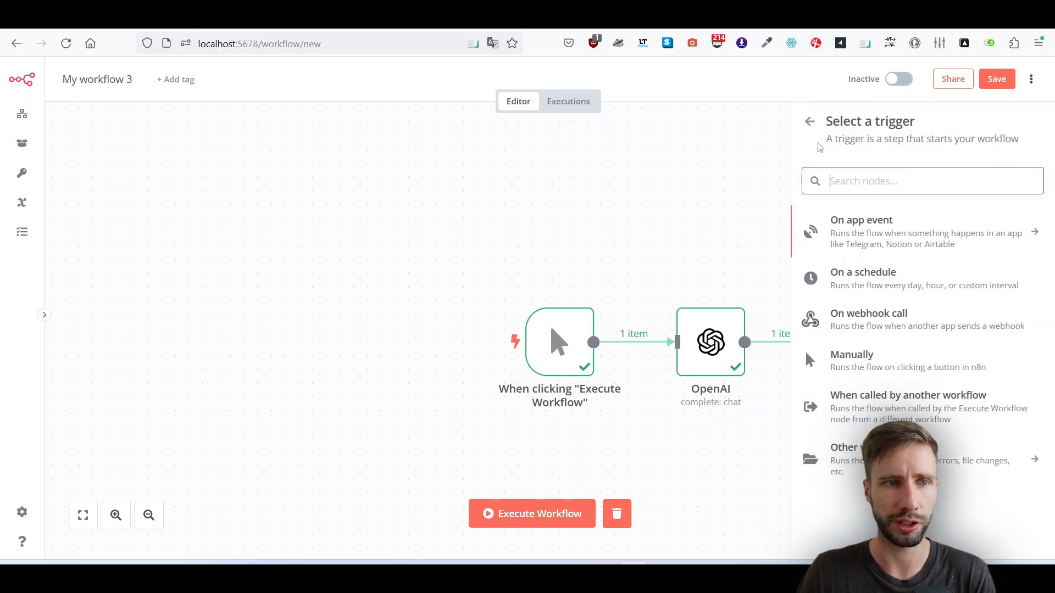
left_click(809, 121)
Add an HTTP Request node, check the request methods it offers, and return to the canvas
type("http")
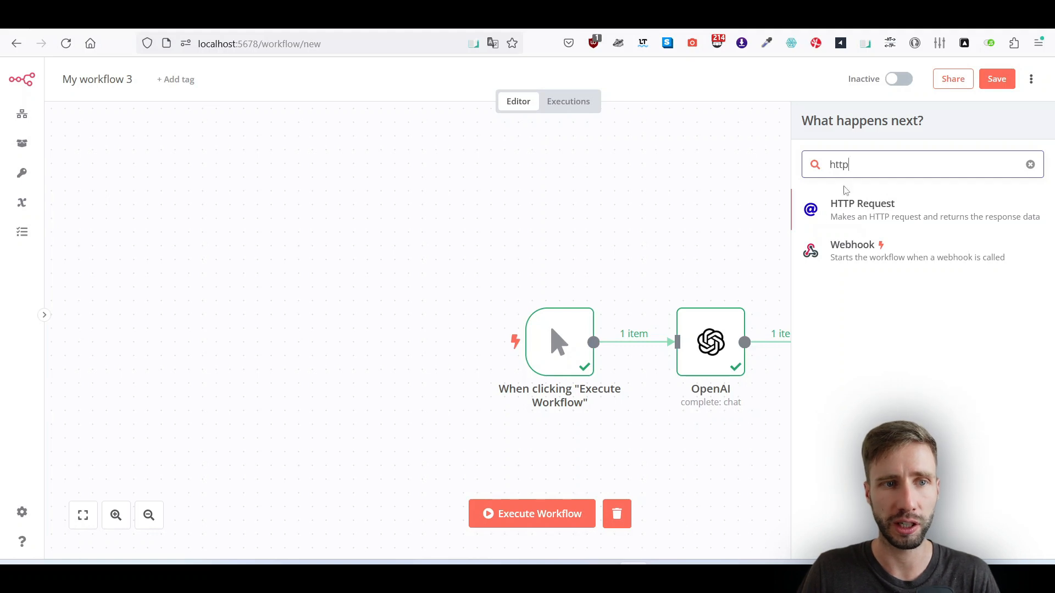
left_click(885, 209)
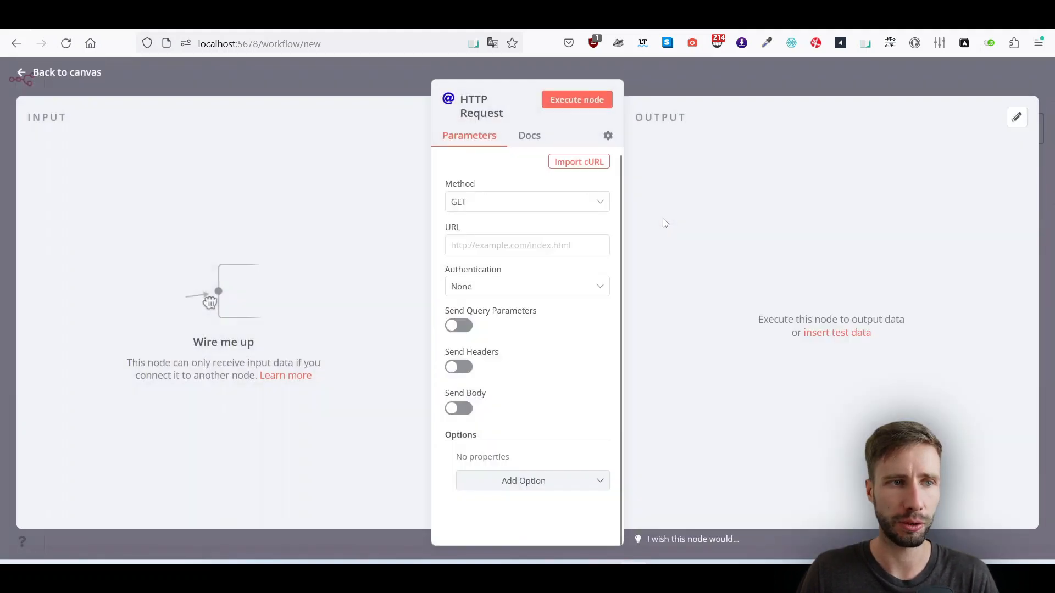
left_click(584, 204)
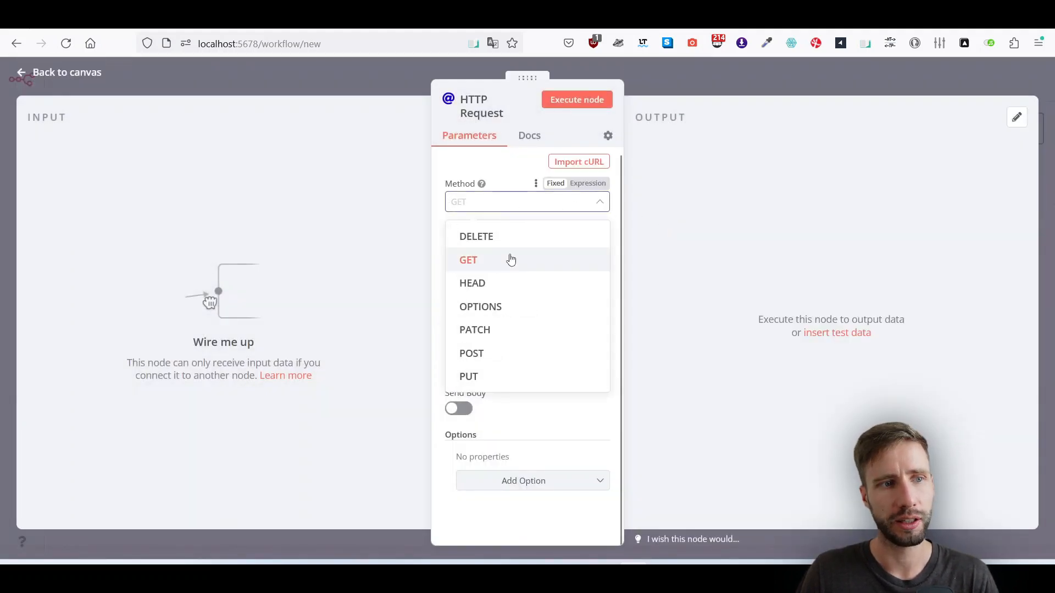
left_click(759, 226)
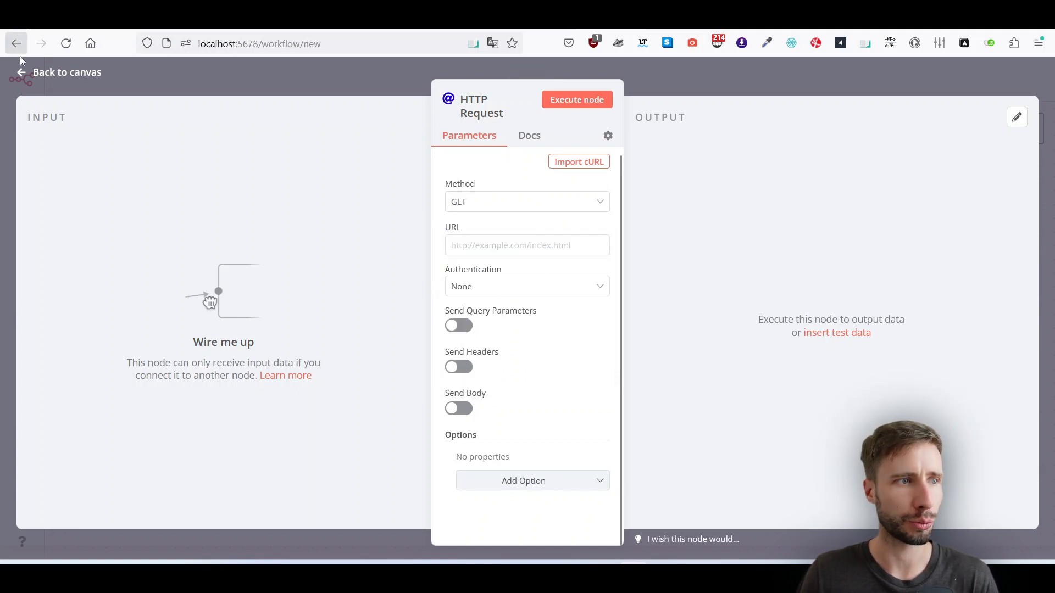
left_click(22, 72)
Leave the workflow without saving its changes and look through the list of existing workflows
left_click(31, 114)
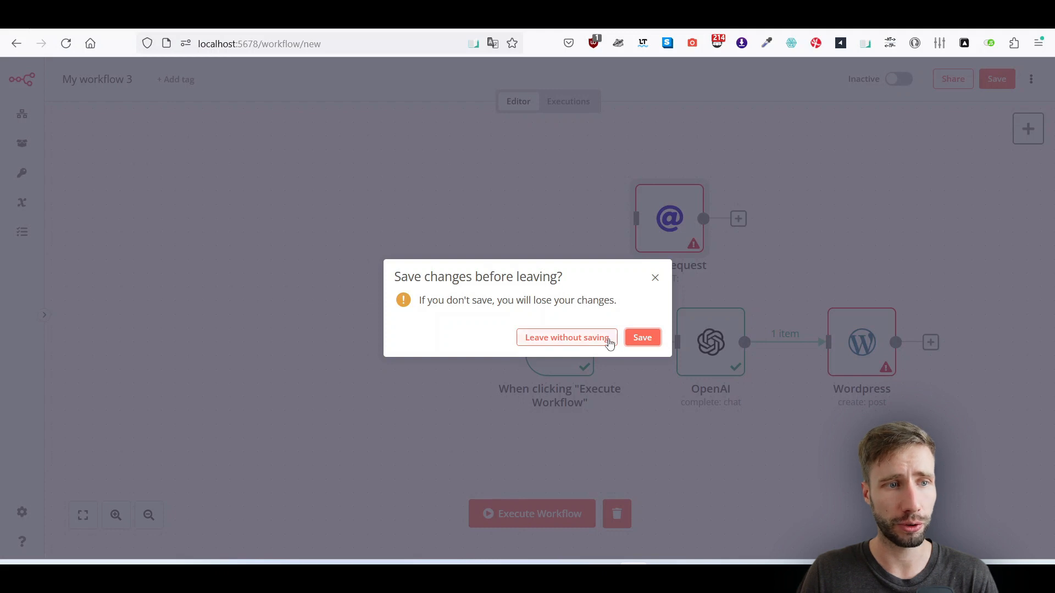
left_click(605, 338)
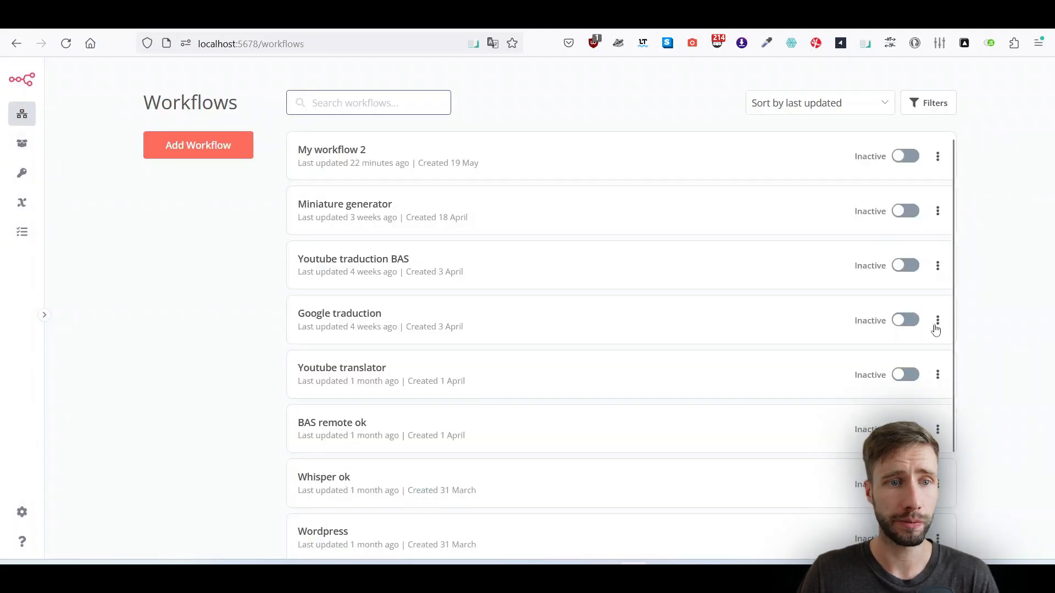
scroll(513, 291, "down", 2)
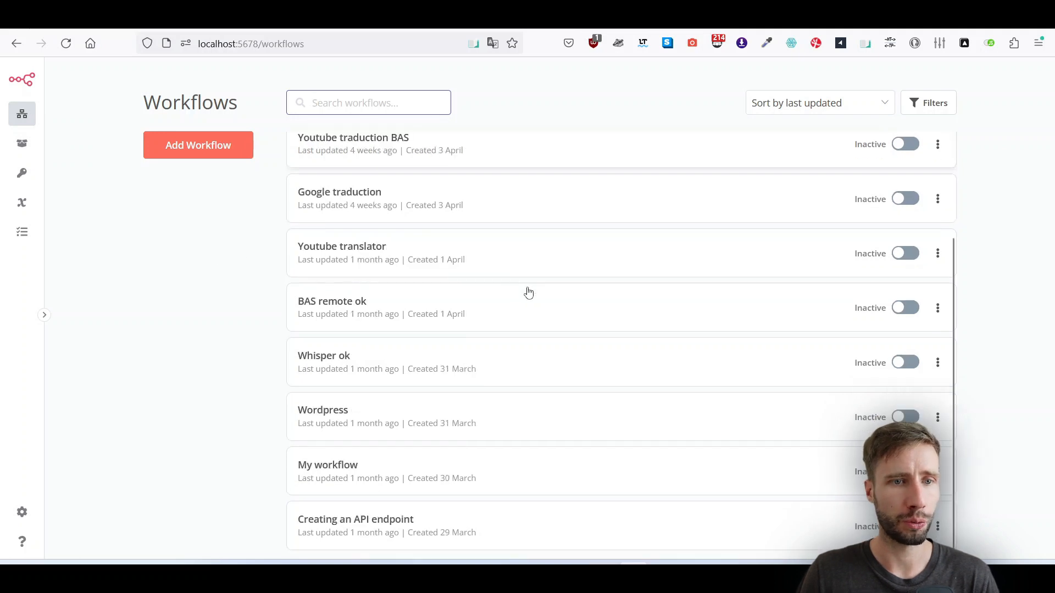
scroll(613, 287, "up", 2)
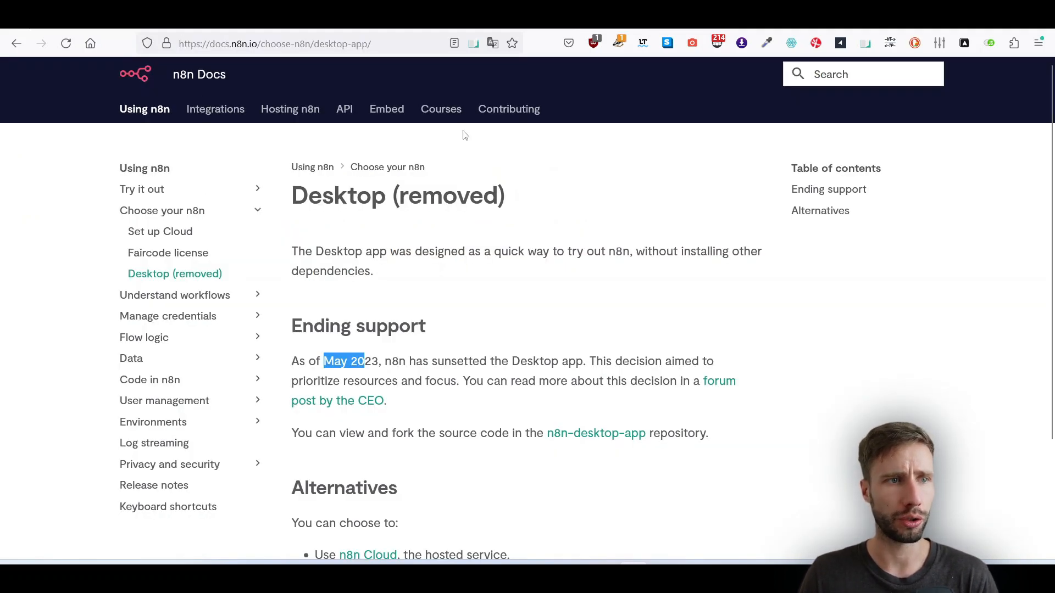
Open the Level 1 Beginner course from the n8n Docs courses and read through its introduction
left_click(439, 108)
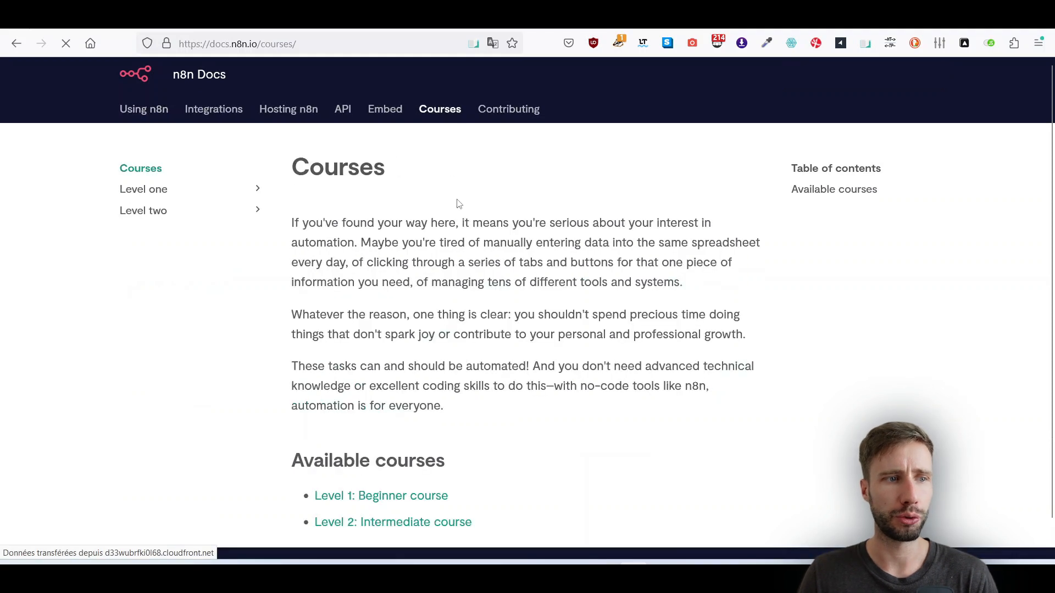
scroll(459, 308, "down", 1)
left_click(427, 462)
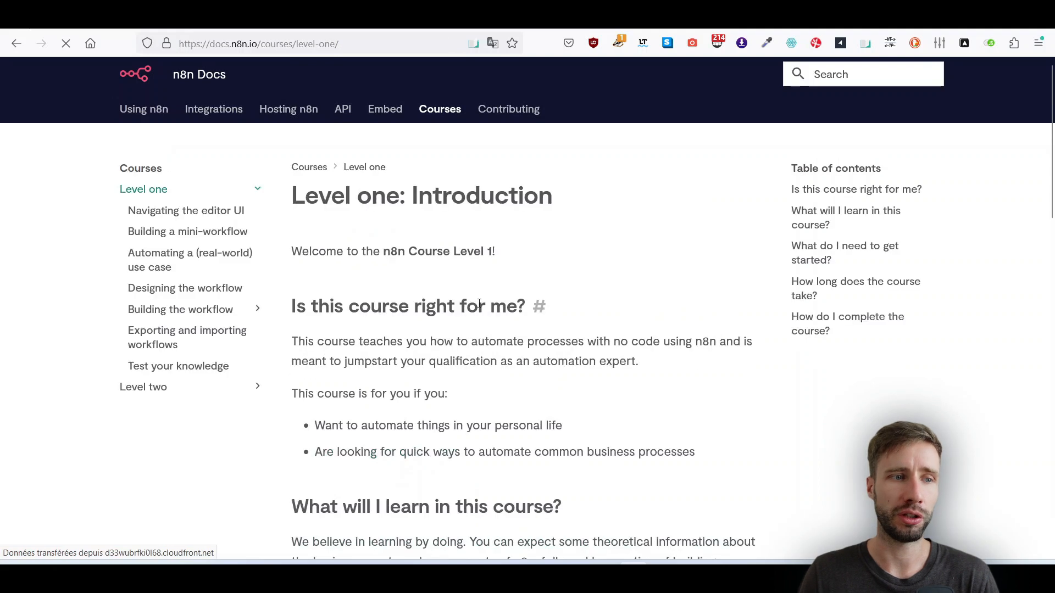
scroll(479, 304, "down", 15)
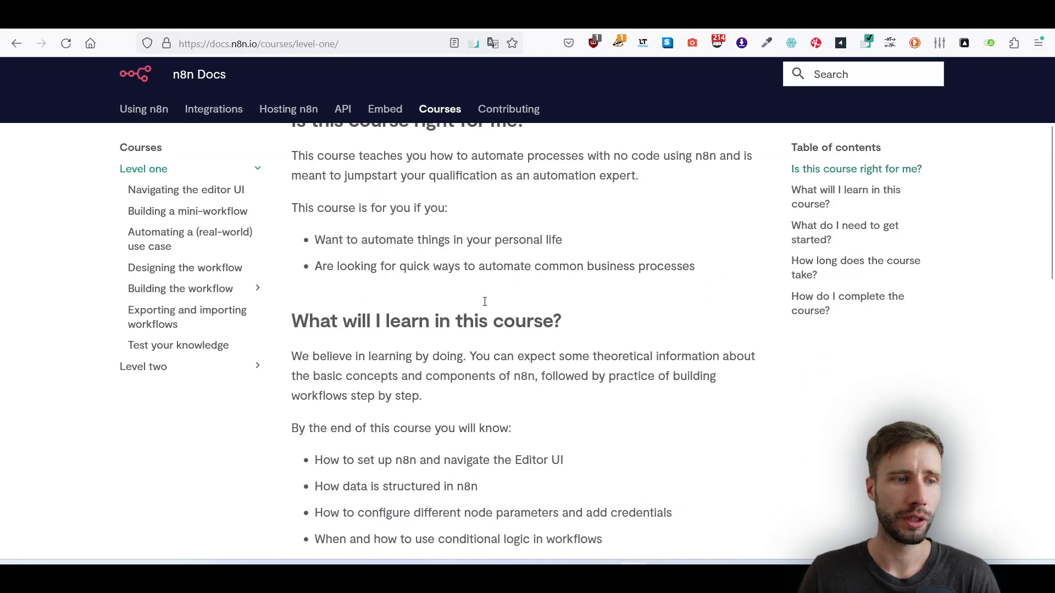
scroll(490, 291, "down", 2)
scroll(491, 248, "up", 8)
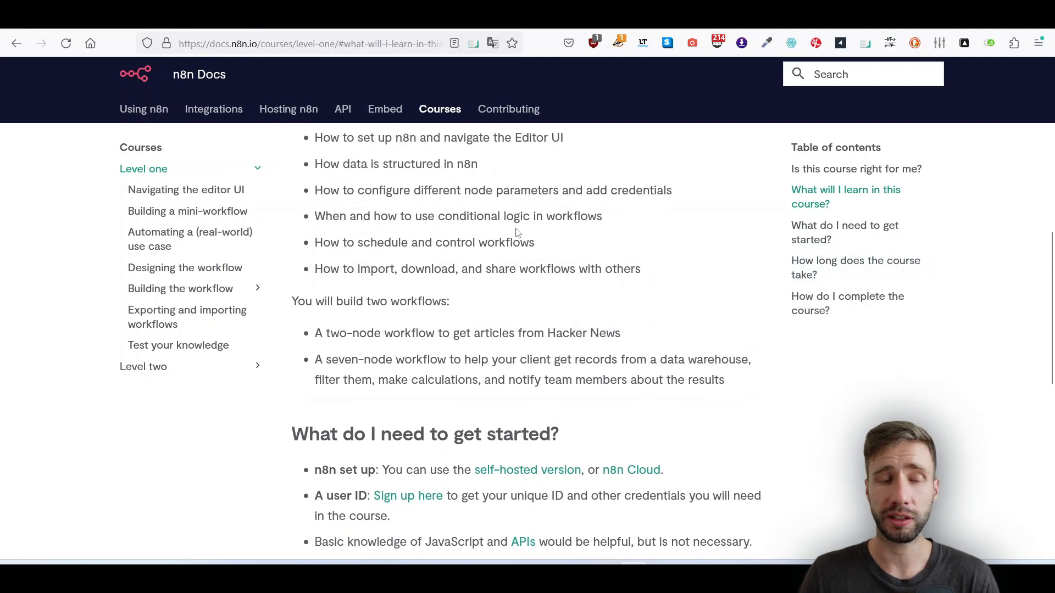